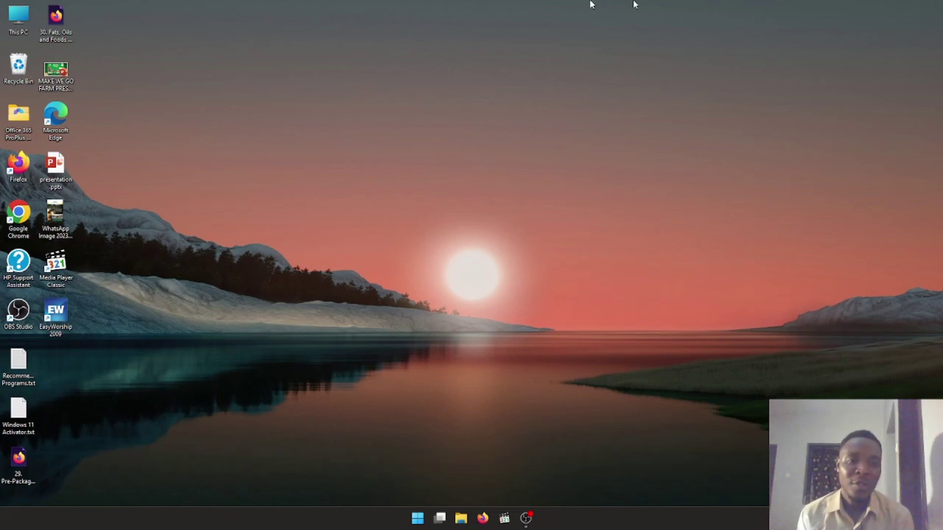
Launch EasyWorship 2009 from its desktop icon
double_click(66, 322)
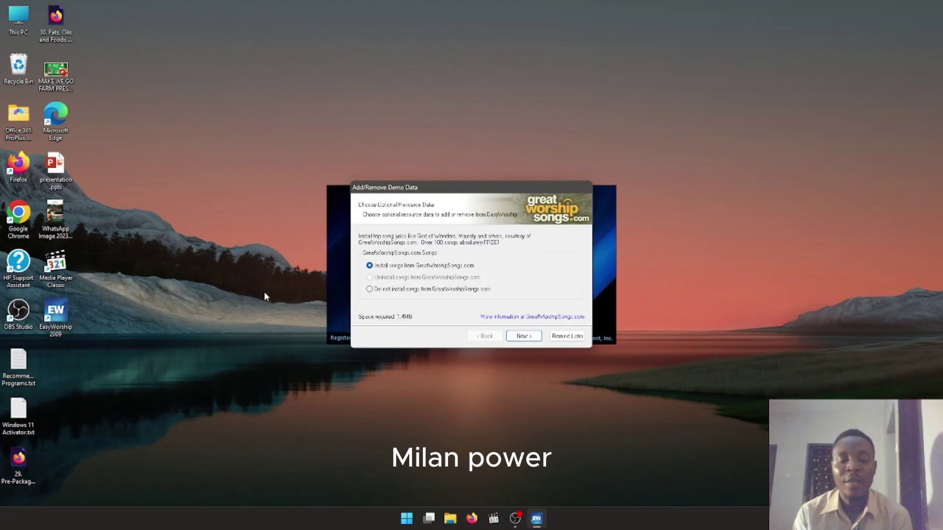
Accept the demo data wizard defaults to install the demo songs and backgrounds
left_click(522, 338)
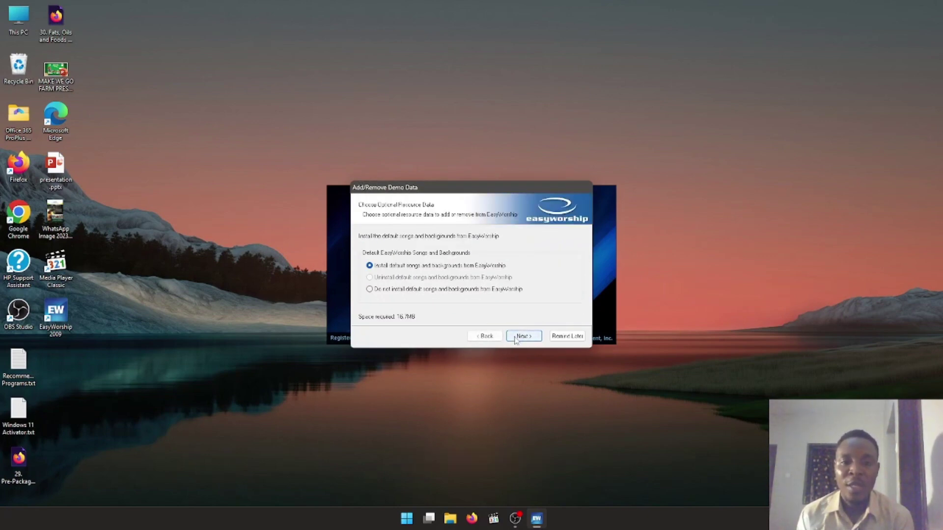
left_click(517, 337)
left_click(524, 337)
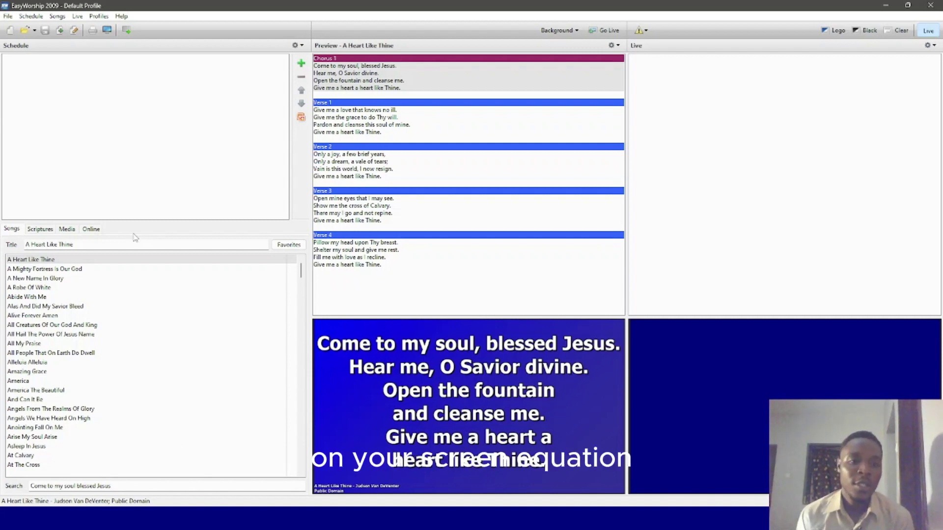
Put Genesis 1:2 (KJV) on the live output, then bring up the Media video library
left_click(40, 229)
double_click(57, 282)
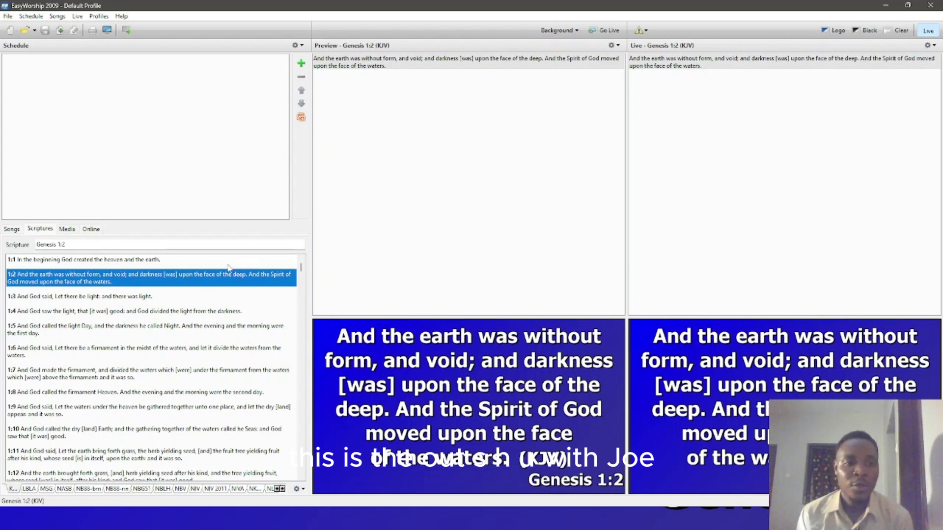
left_click(66, 229)
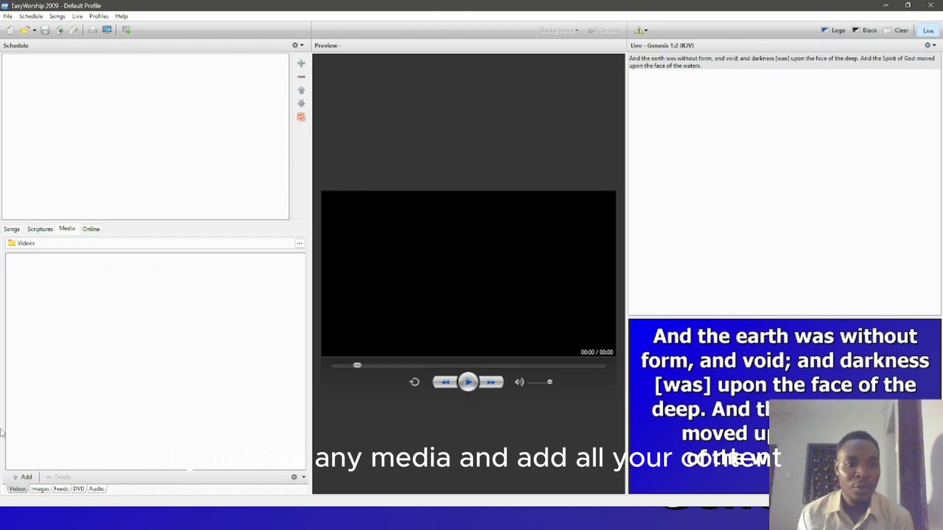
Browse the Downloads, Documents, Pictures, Videos and Desktop folders for videos, then cancel without adding
left_click(33, 480)
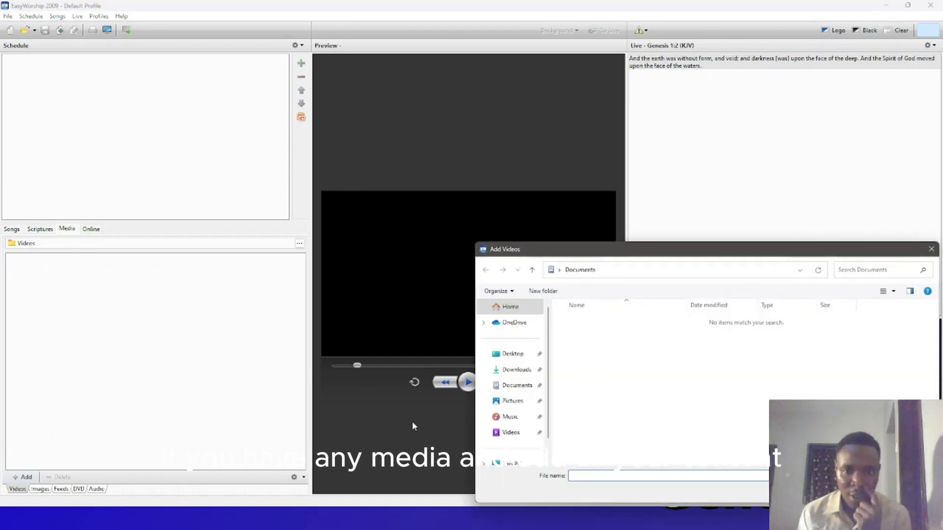
left_click(517, 370)
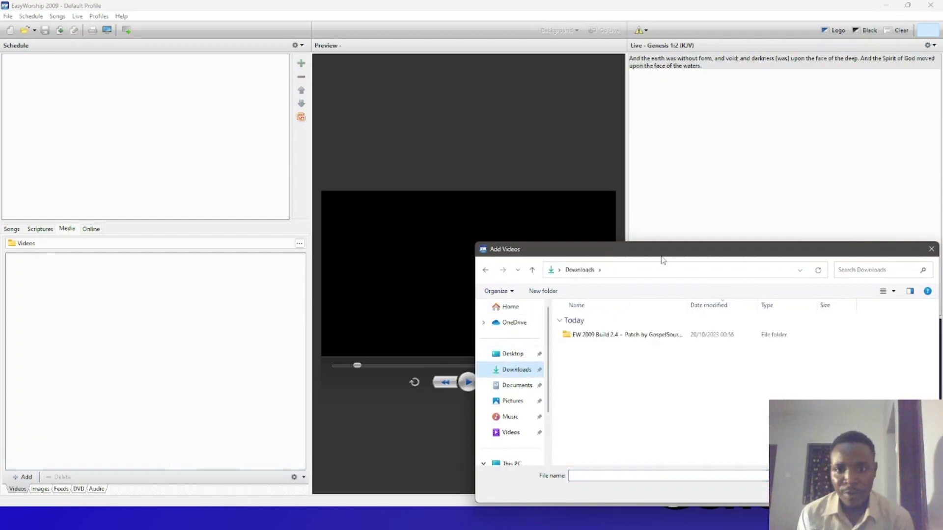
left_click_drag(661, 260, 570, 213)
left_click(426, 337)
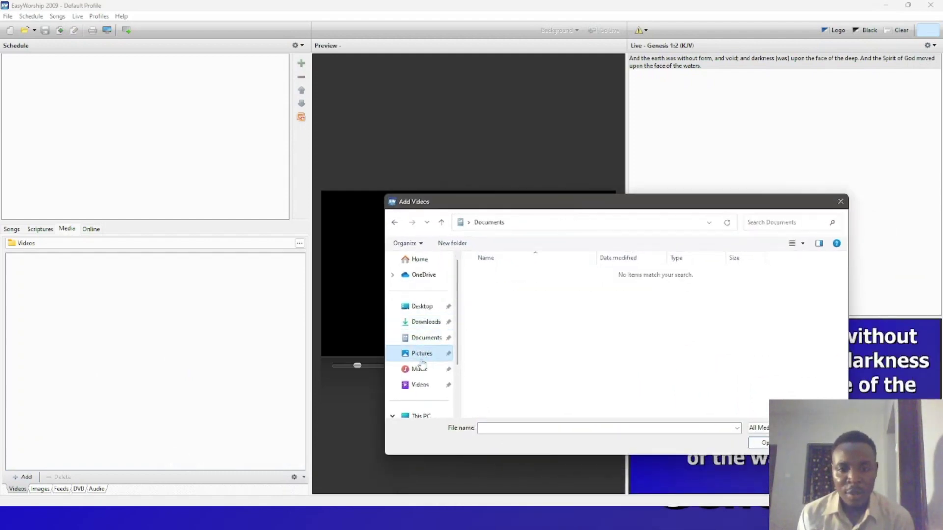
left_click(420, 369)
left_click(420, 385)
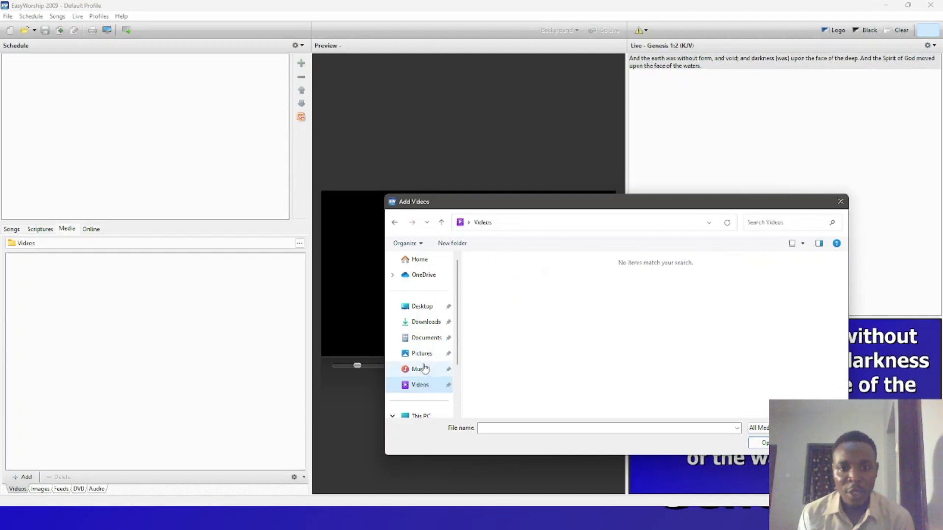
left_click(423, 338)
left_click(423, 322)
left_click(421, 306)
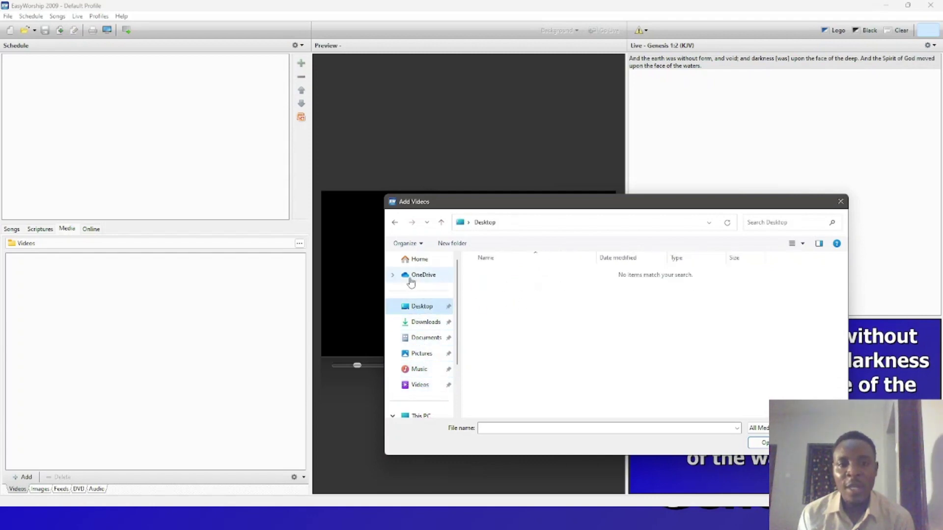
left_click(419, 260)
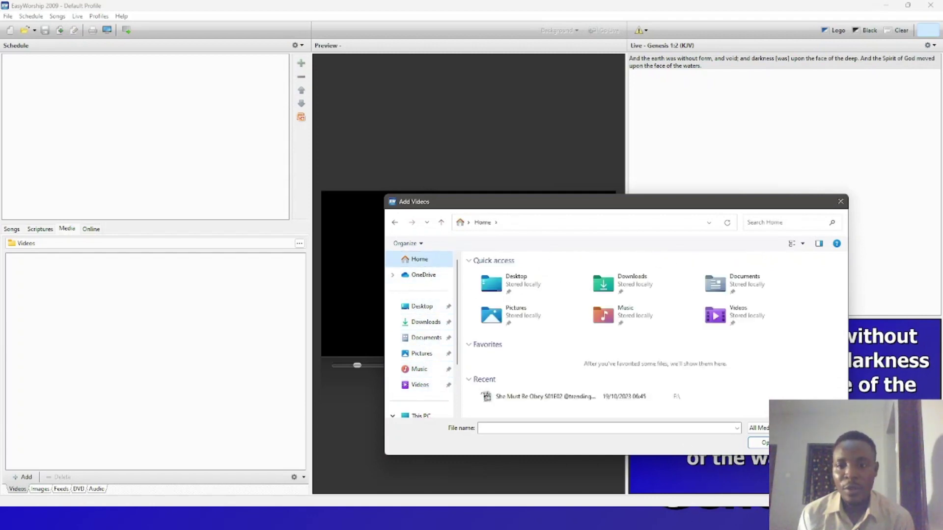
key("Escape")
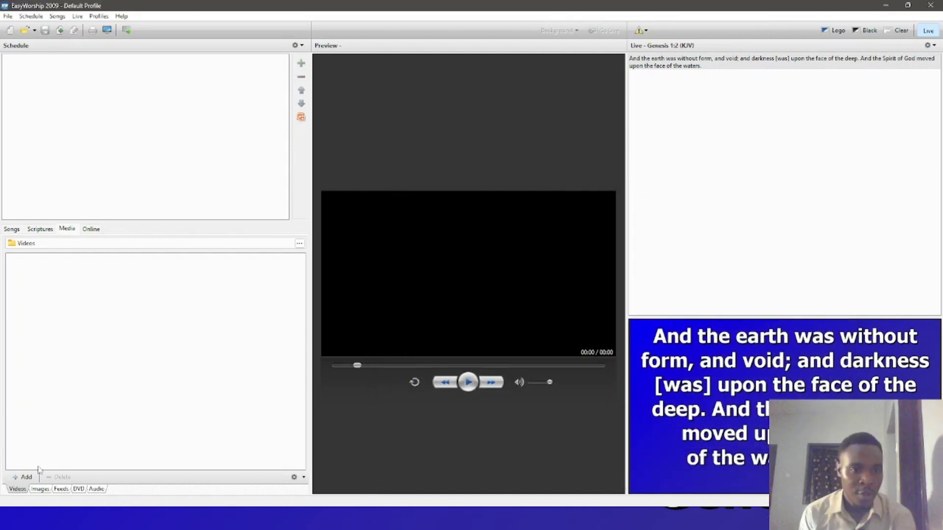
Import both MP4 videos from the Downloads folder into the Videos library
left_click(25, 477)
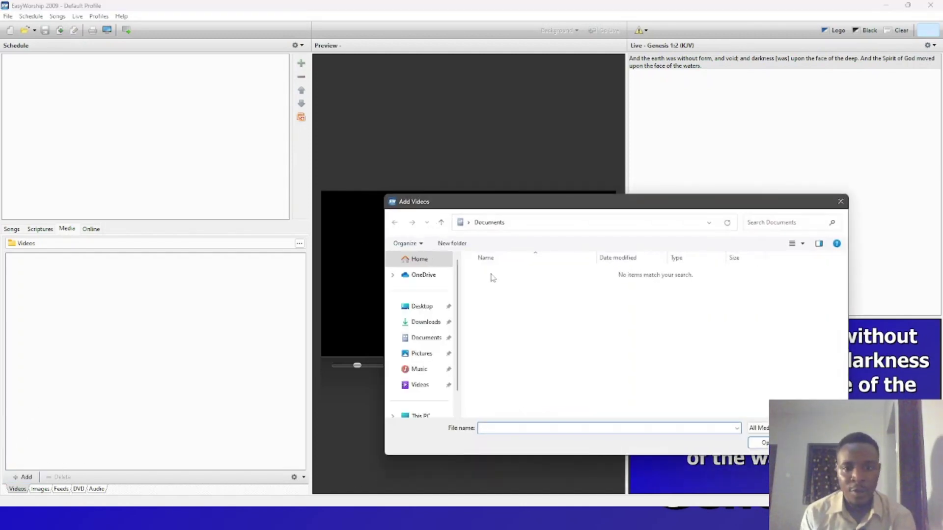
left_click(426, 325)
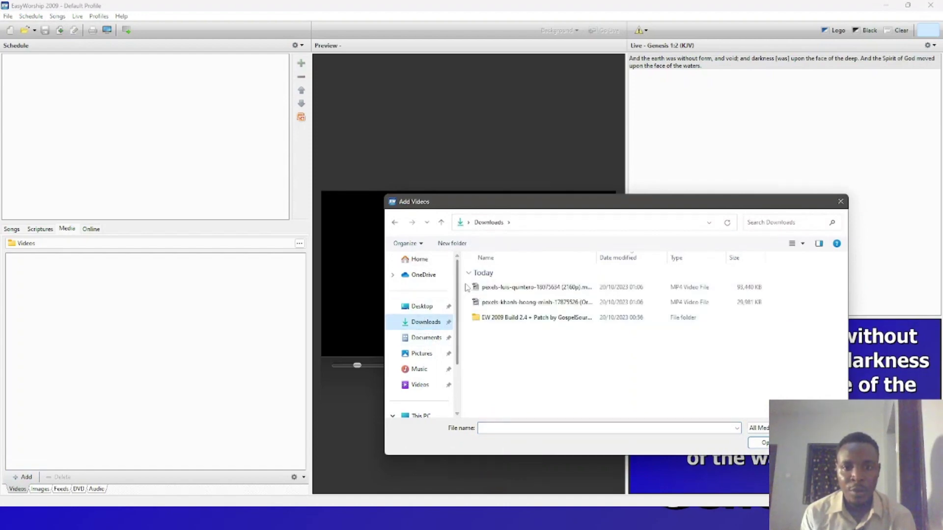
left_click_drag(466, 287, 472, 306)
left_click(762, 443)
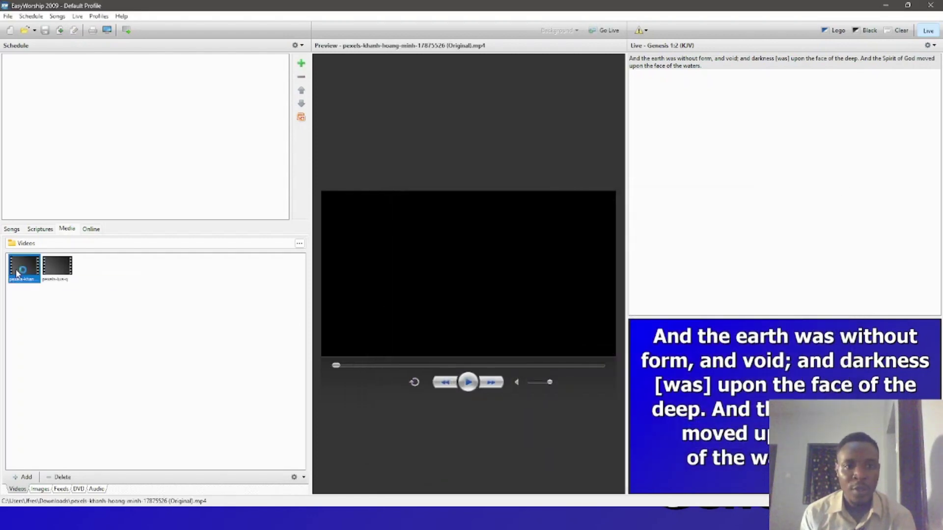
Send the khanh-hoang-minh landscape video live and play then pause it in the preview
double_click(18, 274)
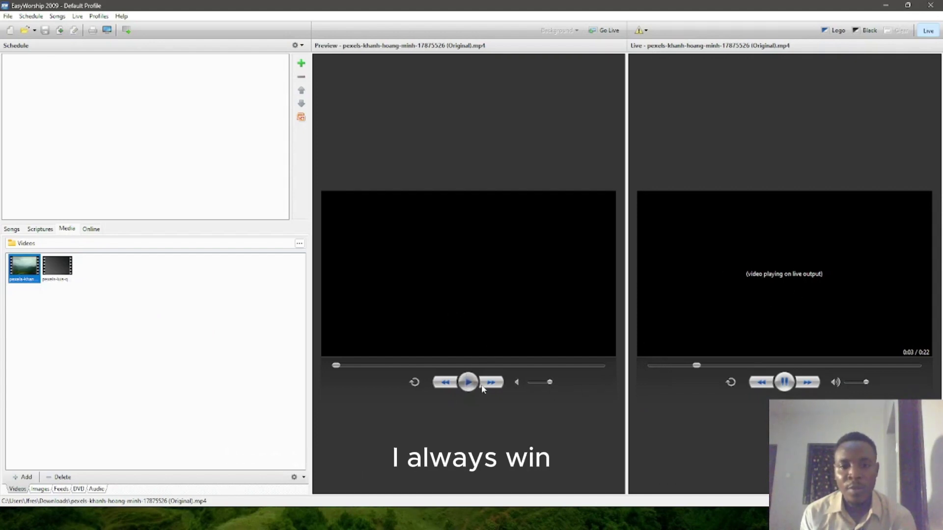
left_click(469, 383)
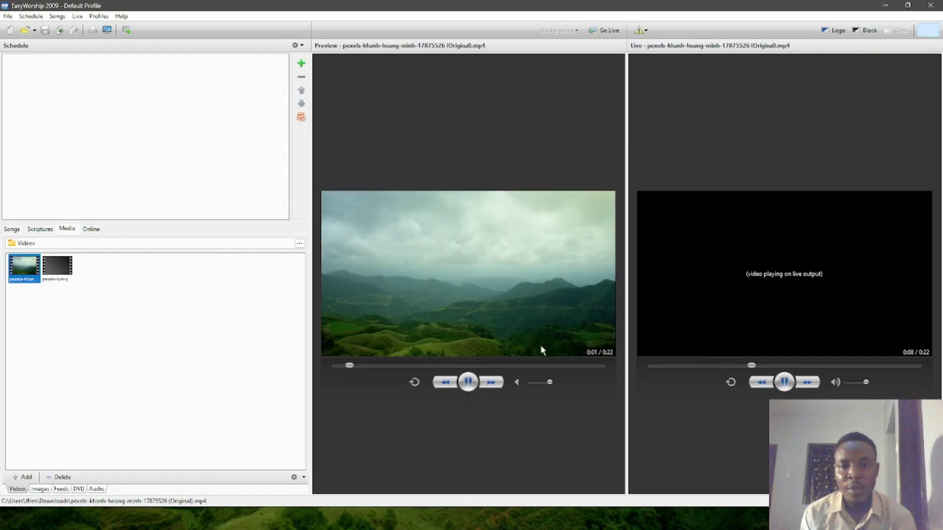
left_click(468, 382)
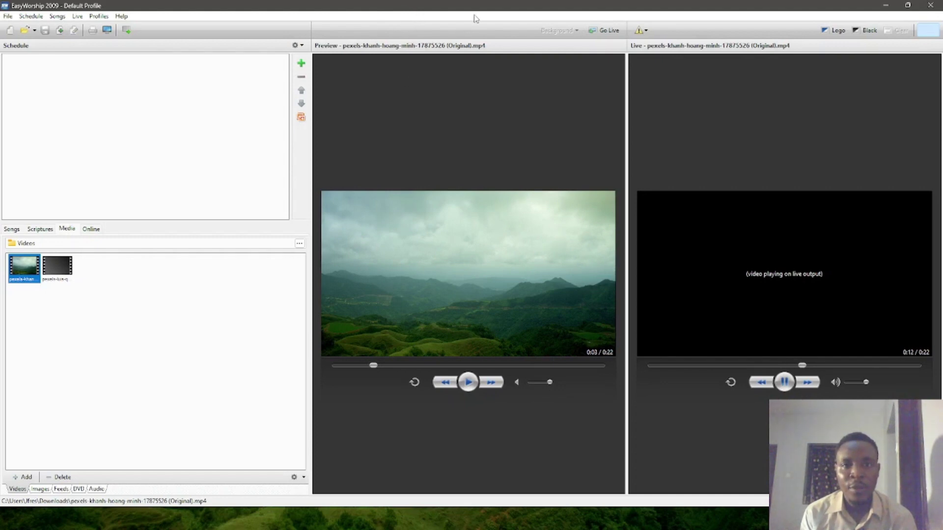
key("super+Down")
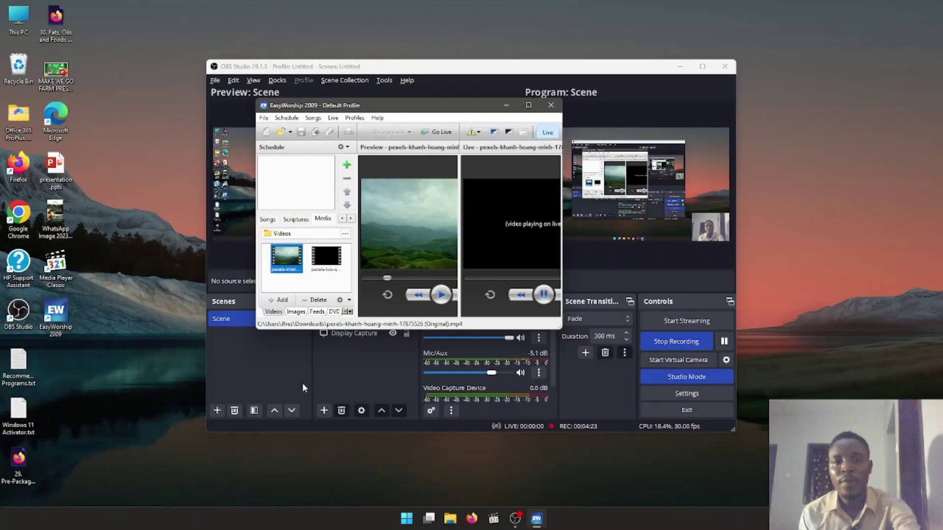
left_click(529, 105)
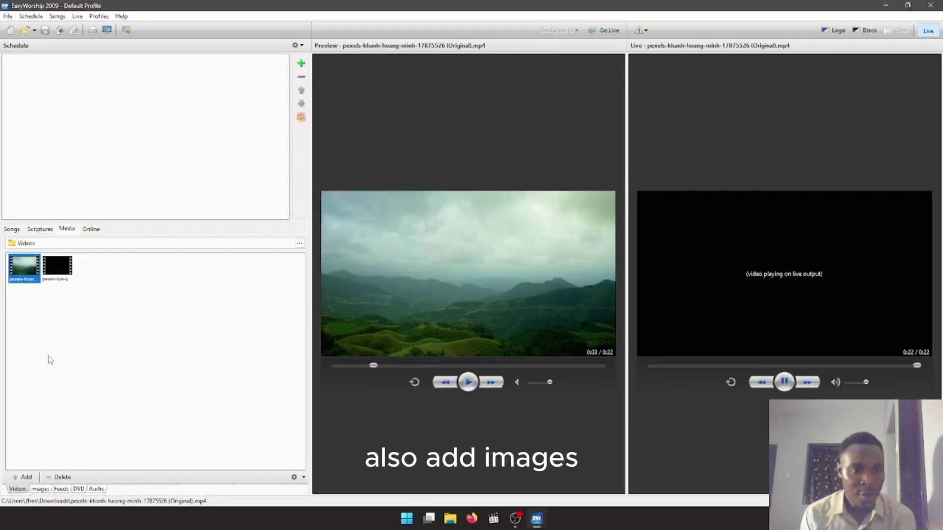
Import BUOMke.jpg and the Clean-And-Modern-Welcome-Graphic_FBM.jpg image into the Images library
left_click(300, 244)
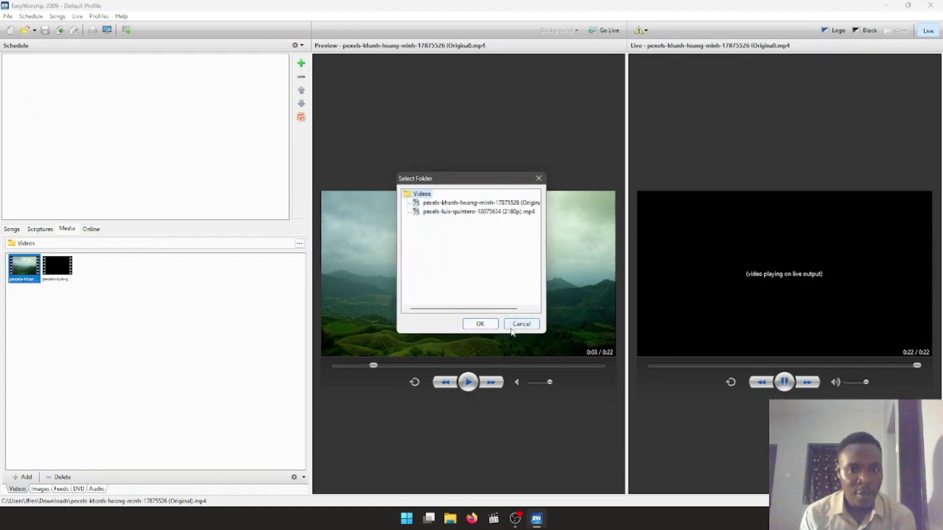
left_click(520, 325)
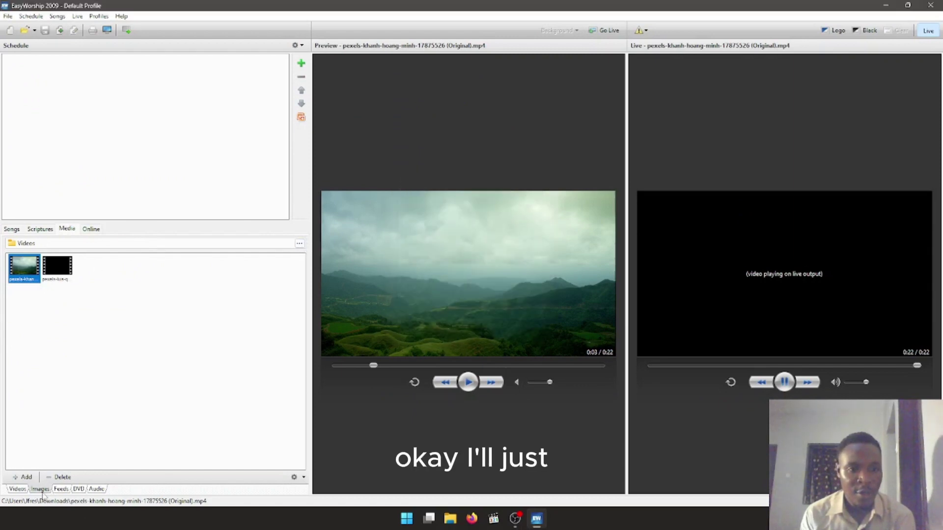
left_click(43, 490)
left_click(23, 477)
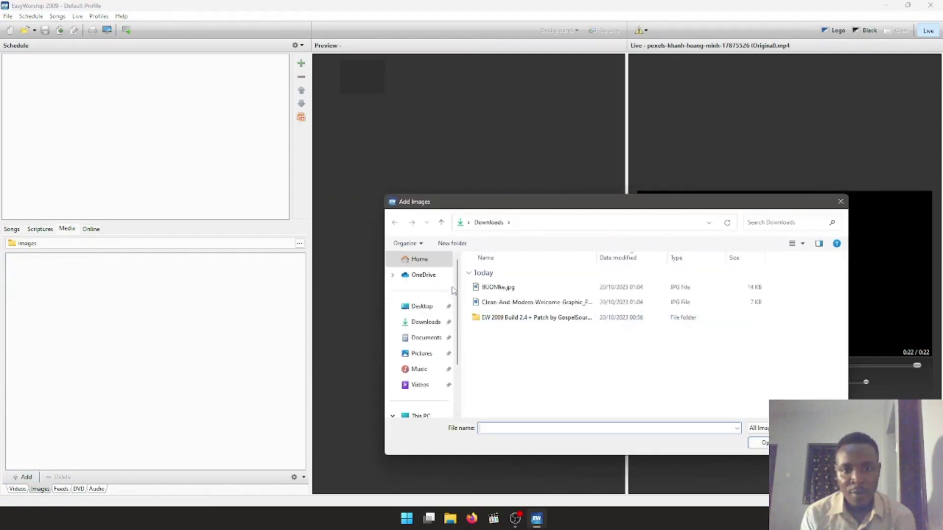
scroll(454, 290, "down", 2)
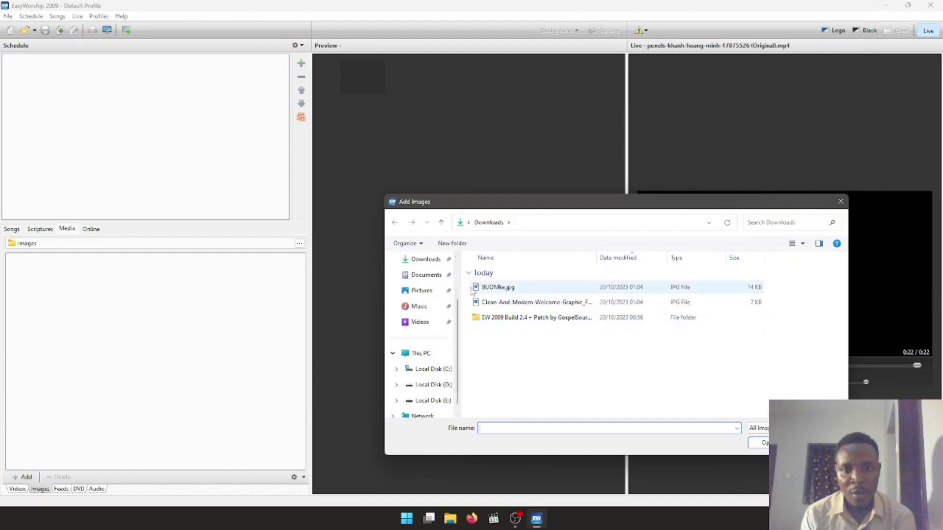
left_click(497, 287)
left_click(501, 302, "shift")
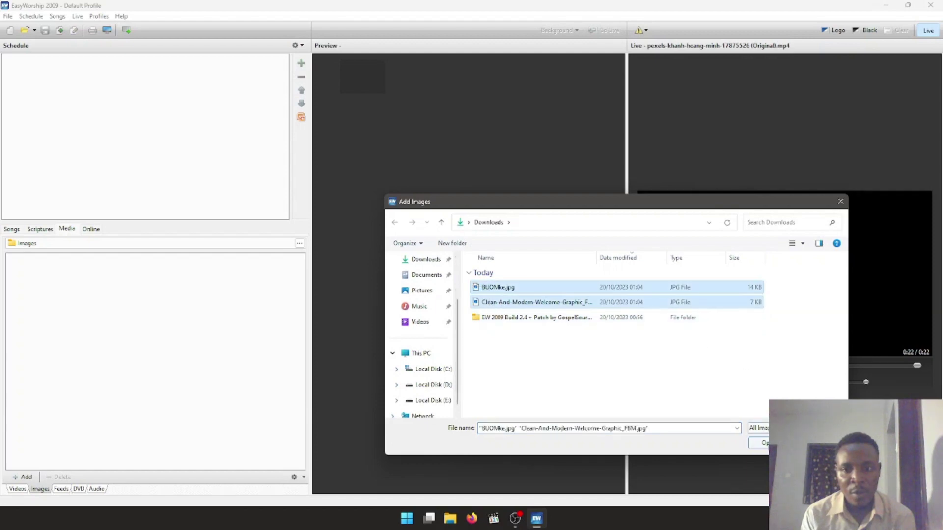
left_click(762, 443)
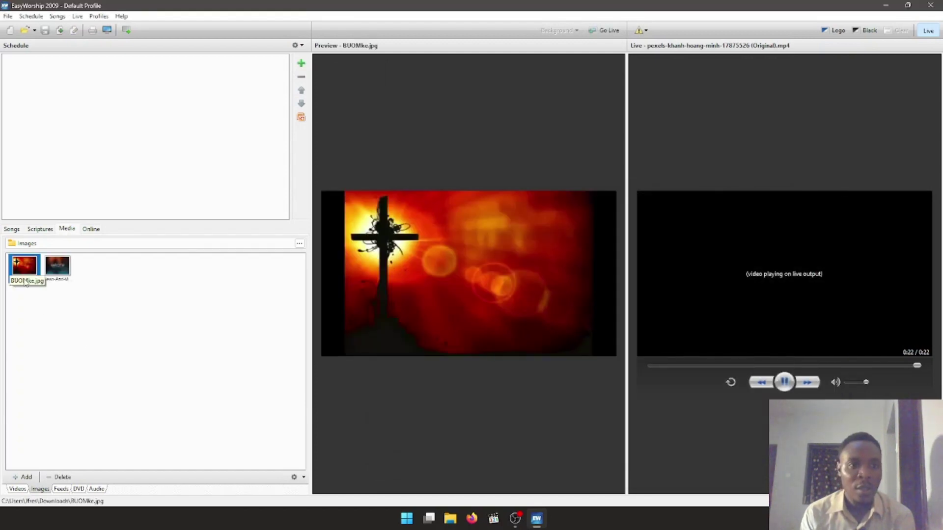
Send BUOMke.jpg, then the welcome graphic, to the live output and return to Songs
double_click(26, 280)
double_click(57, 267)
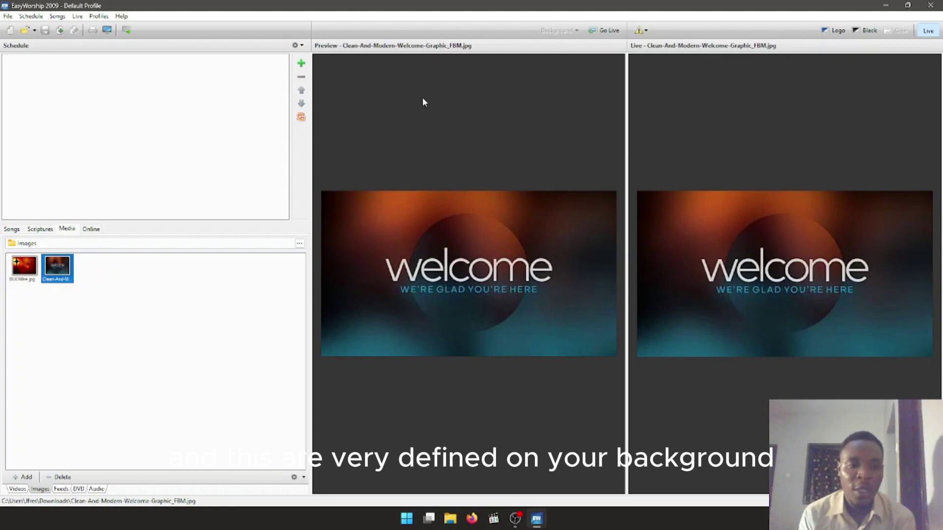
left_click(11, 230)
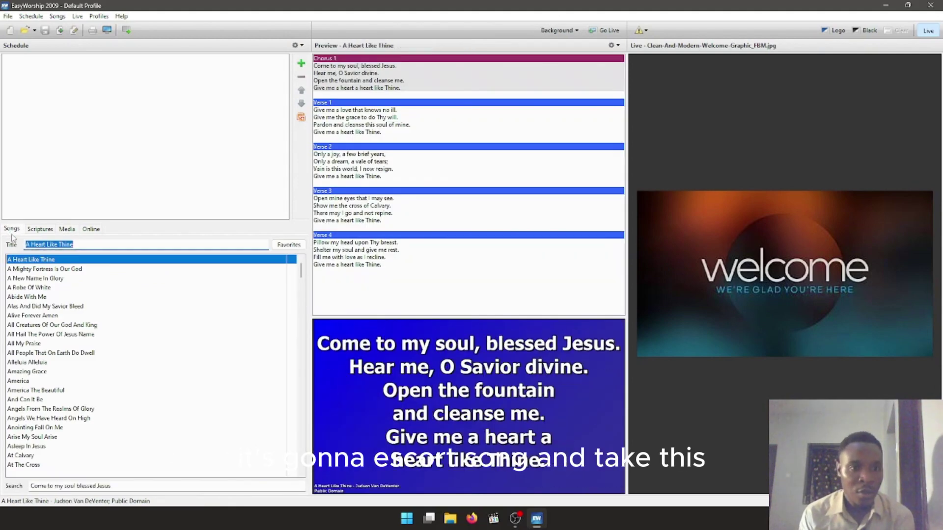
Browse the File menu's Print options, the Schedule menu's File Options, then the Songs menu
left_click(7, 17)
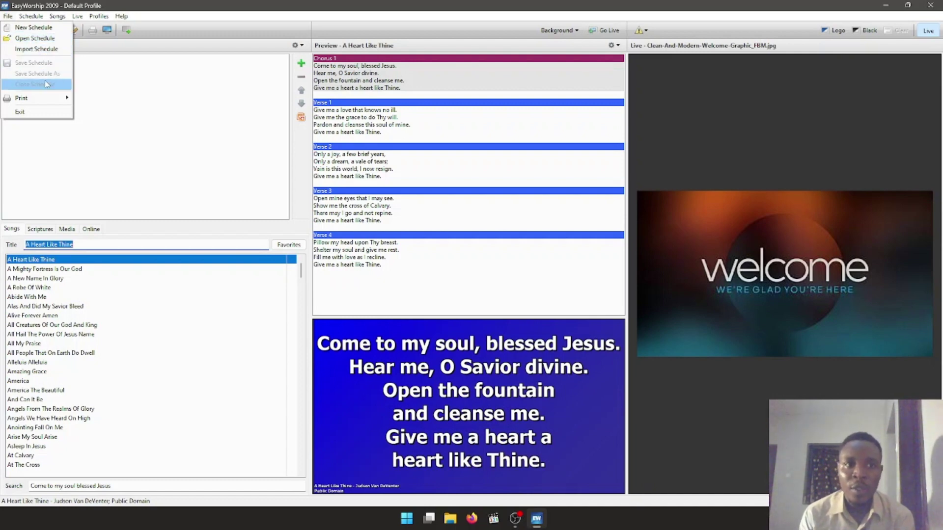
mouse_move(56, 104)
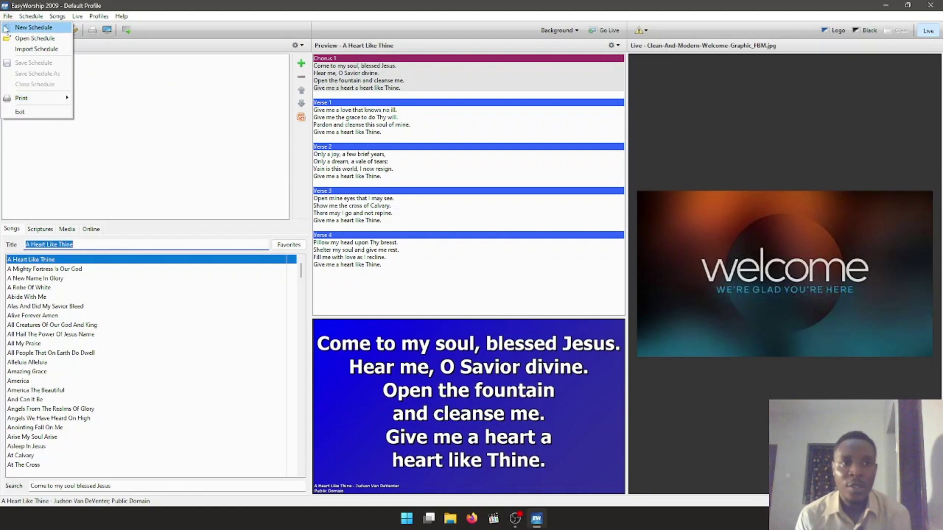
left_click(99, 160)
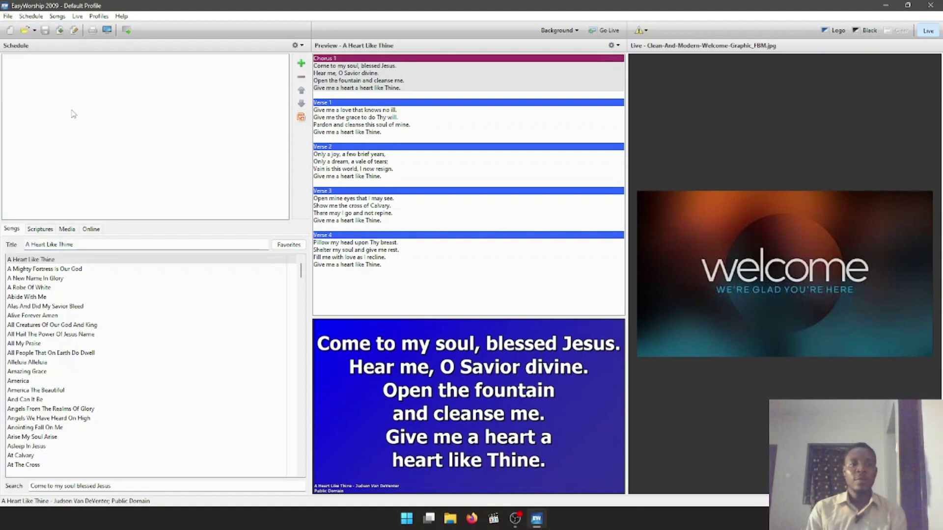
left_click(32, 16)
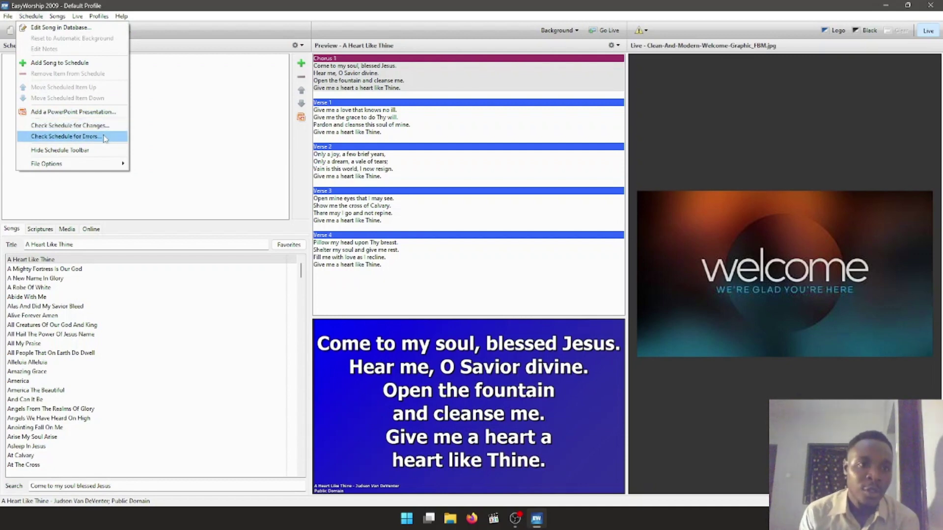
mouse_move(104, 168)
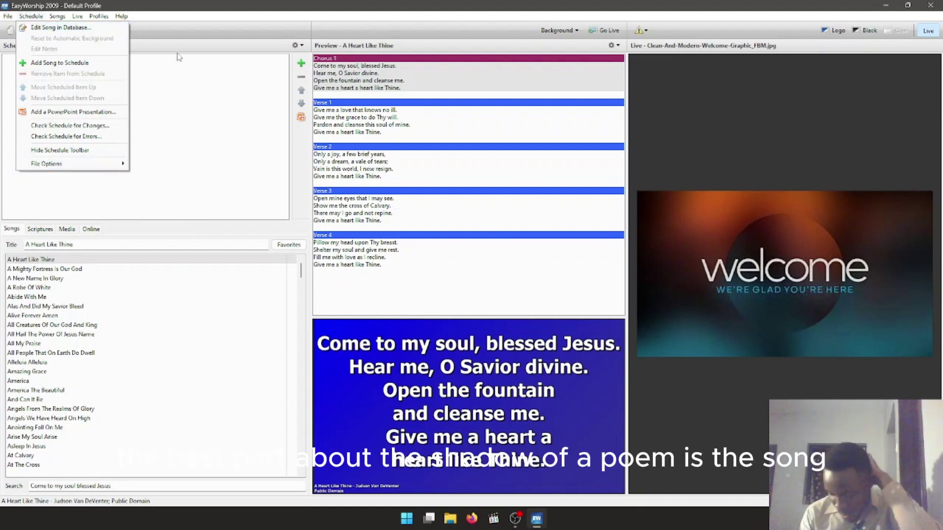
mouse_move(52, 17)
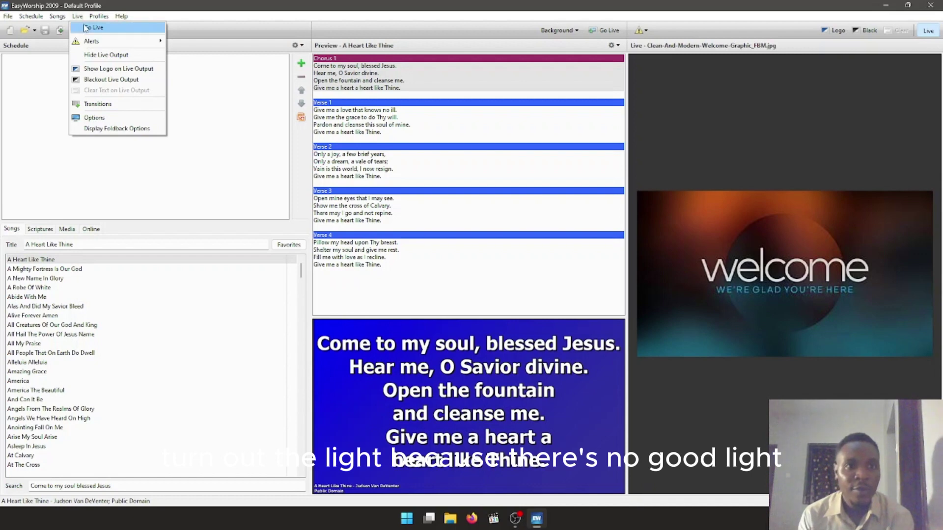
Look through the Live menu's Alerts, Profiles > Database Tools and Help menus, then close them
mouse_move(87, 42)
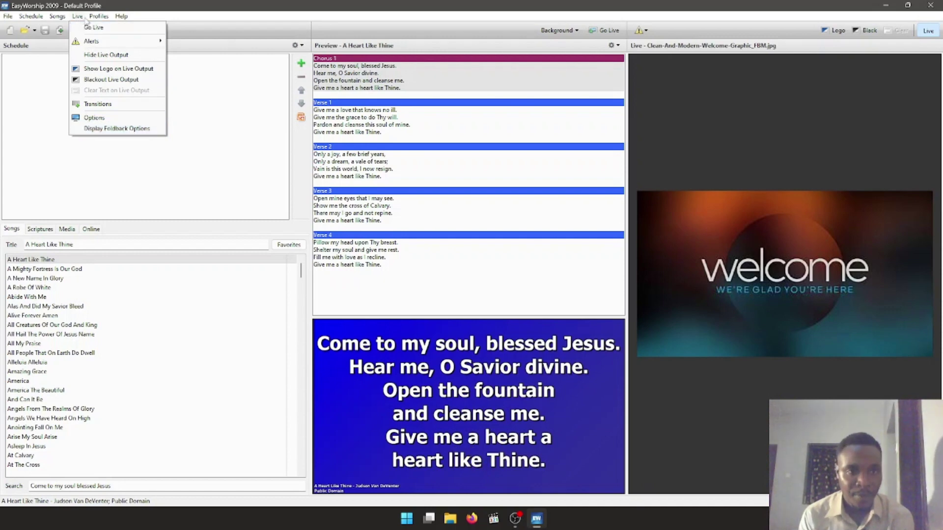
left_click(78, 16)
left_click(98, 17)
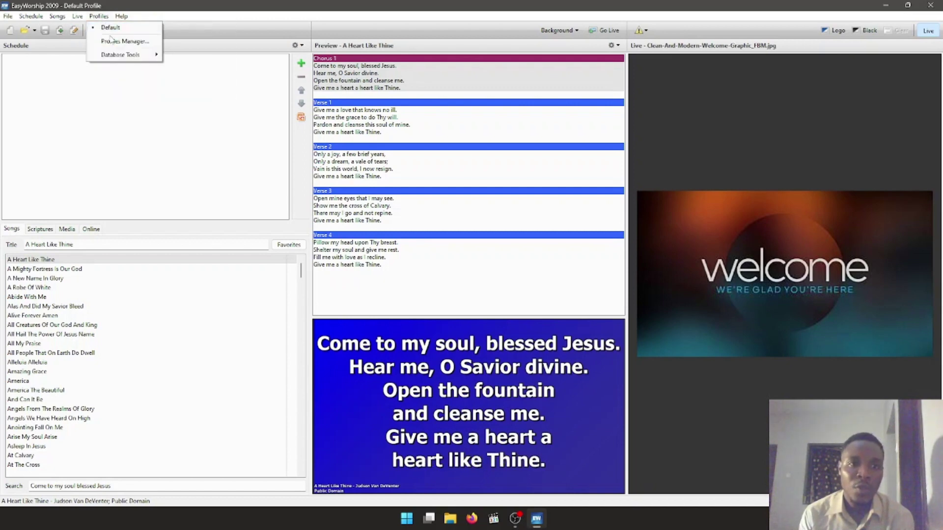
mouse_move(118, 55)
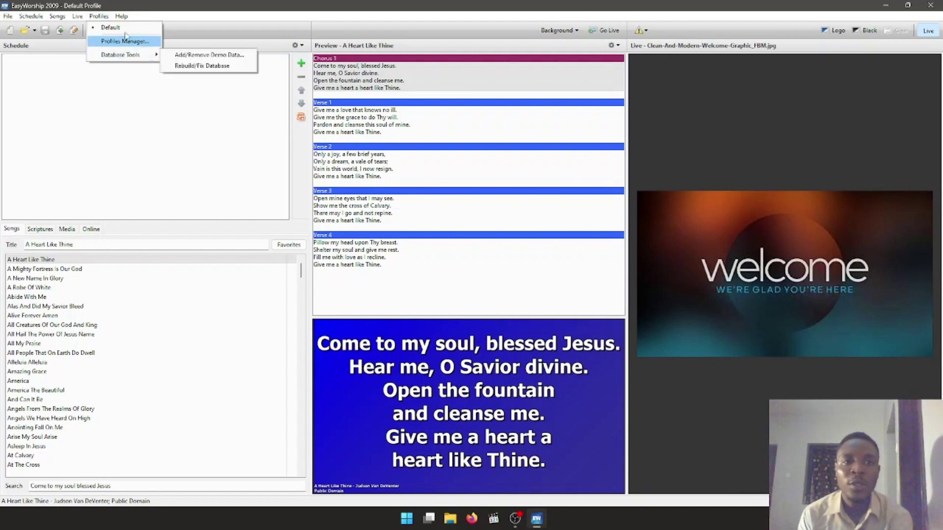
mouse_move(123, 16)
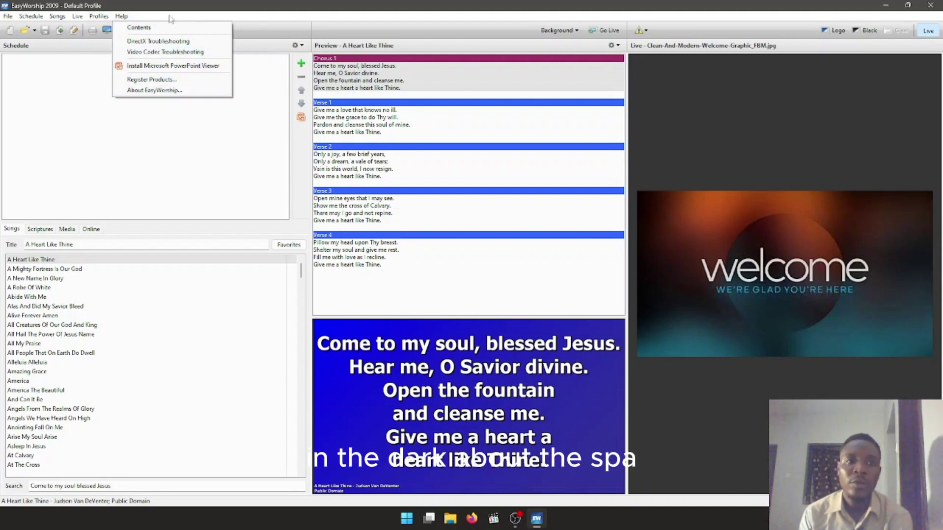
left_click(187, 15)
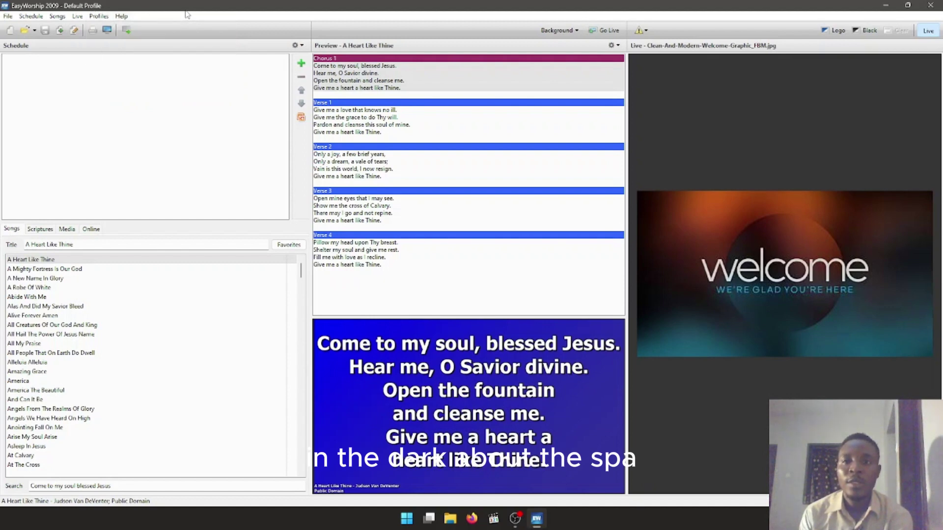
Start a new UNTITLED schedule, then view and cancel the Open Schedule dialog
left_click(10, 31)
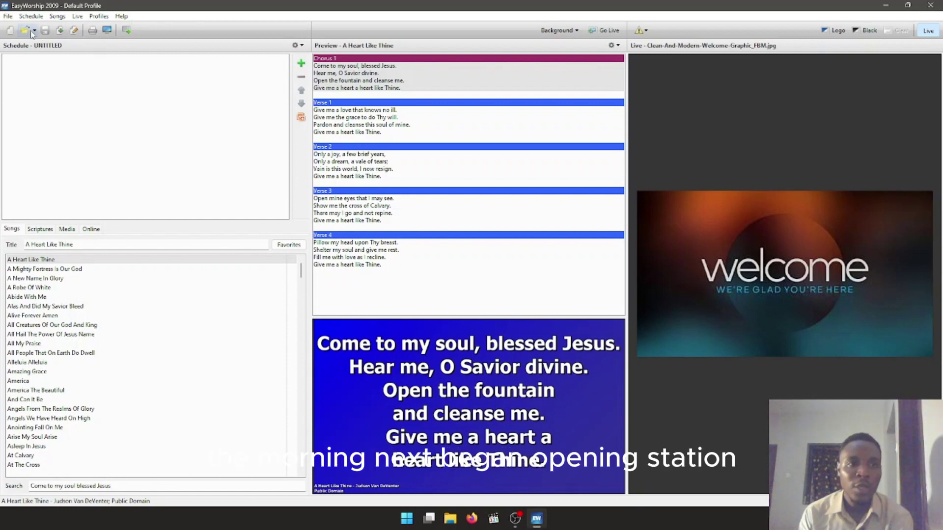
left_click(30, 33)
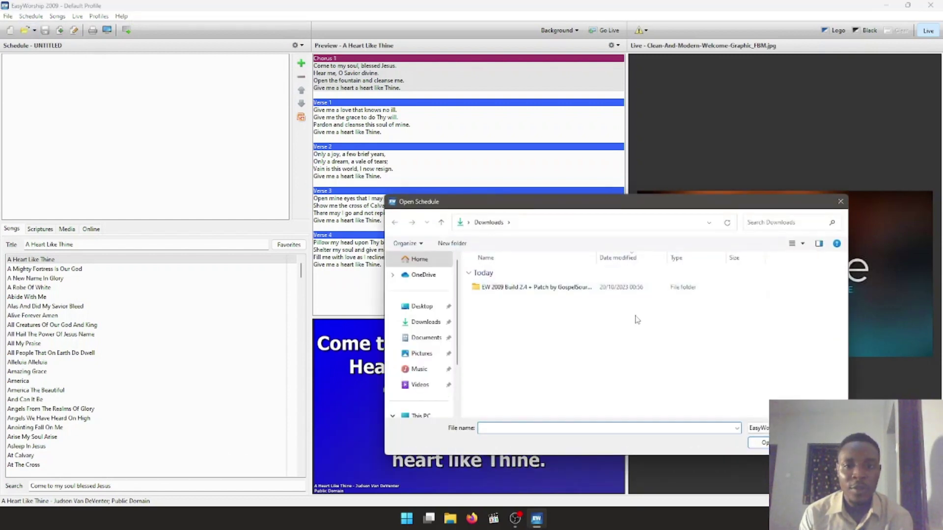
left_click(810, 442)
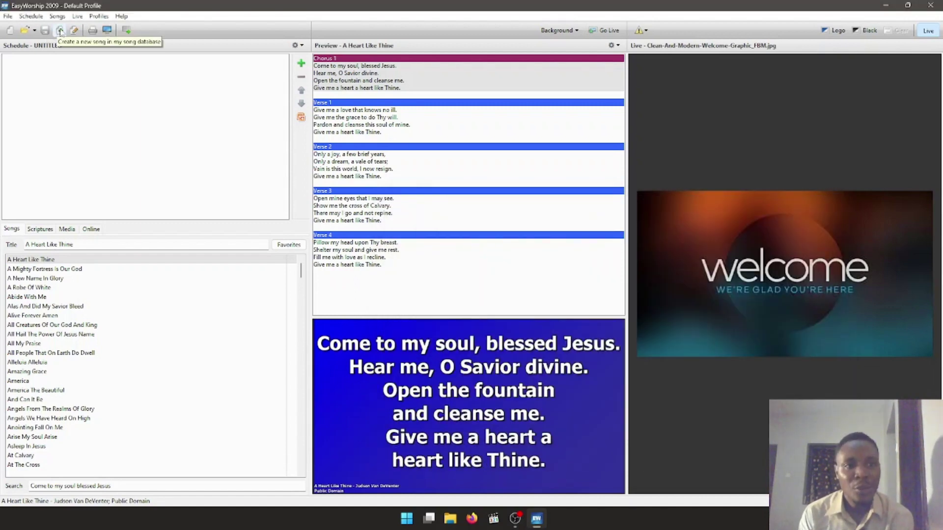
Create a new song titled TESTING with the lyric 'Testing'
left_click(61, 30)
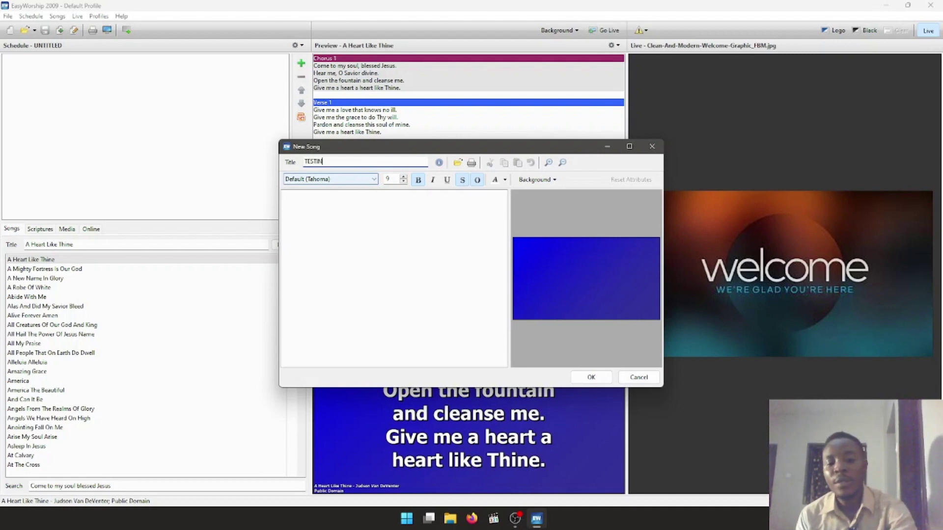
left_click(346, 242)
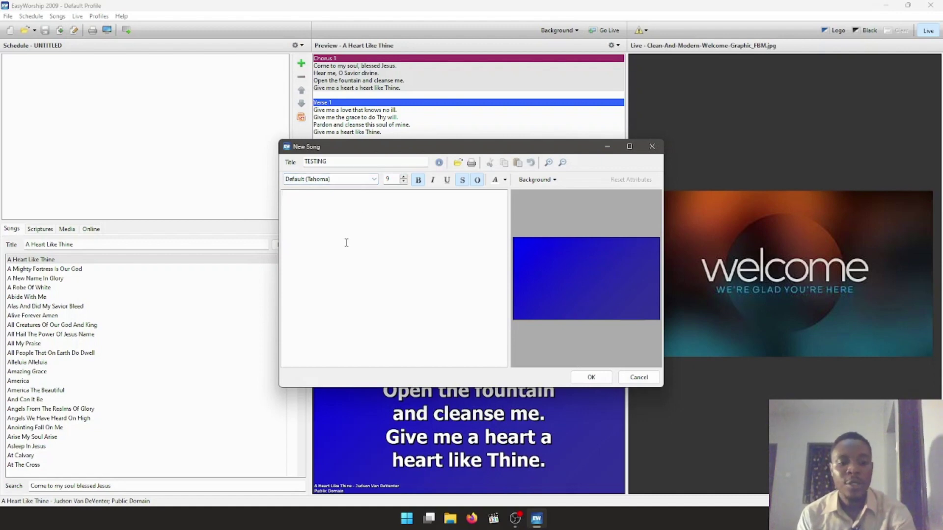
type("Testing")
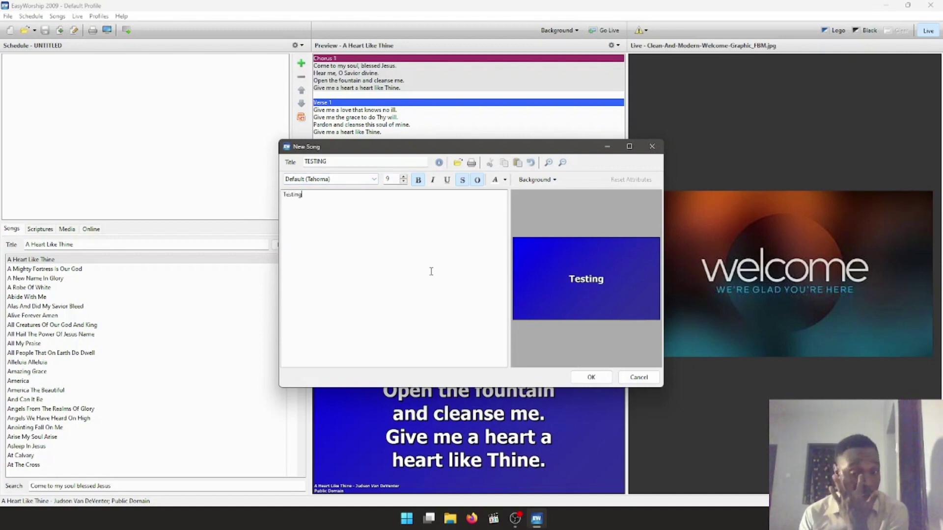
left_click(591, 378)
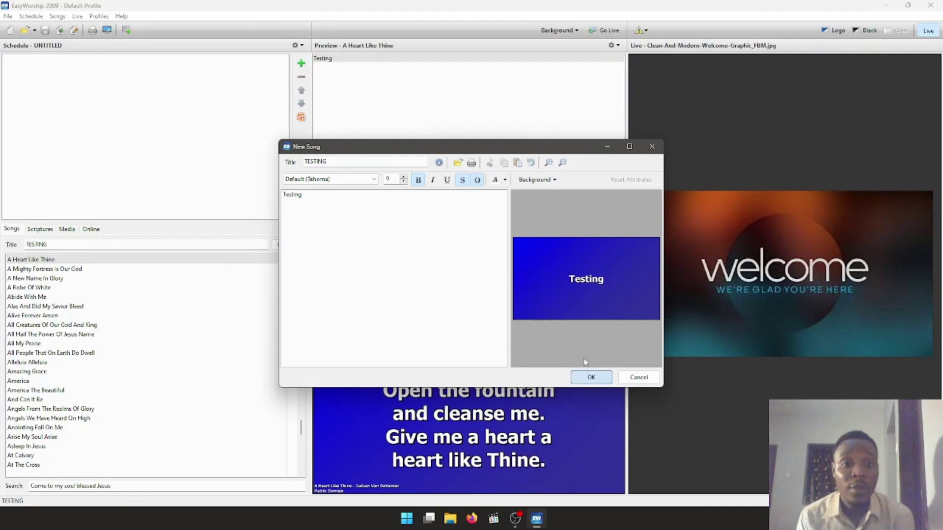
Edit the TESTING song so its lyric reads 'Testing is fun'
left_click(74, 31)
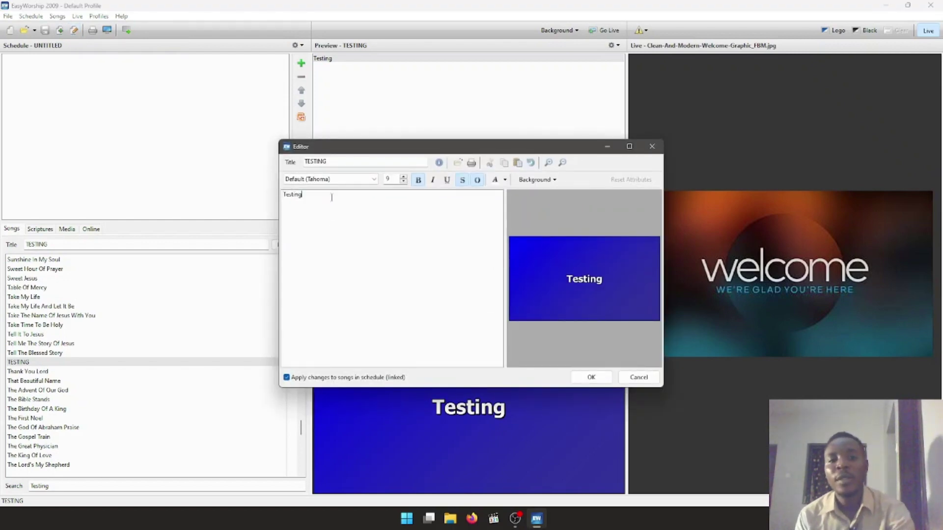
type("is fu")
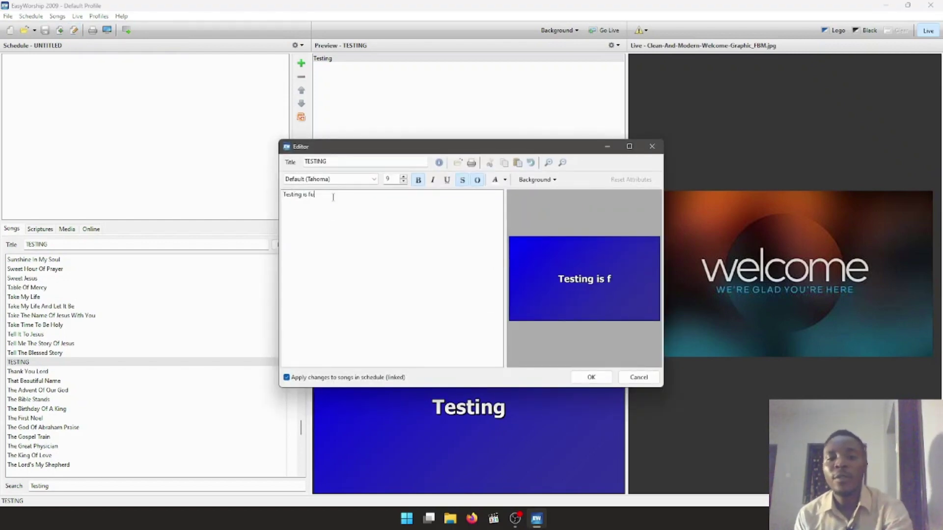
type("b")
key("BackSpace")
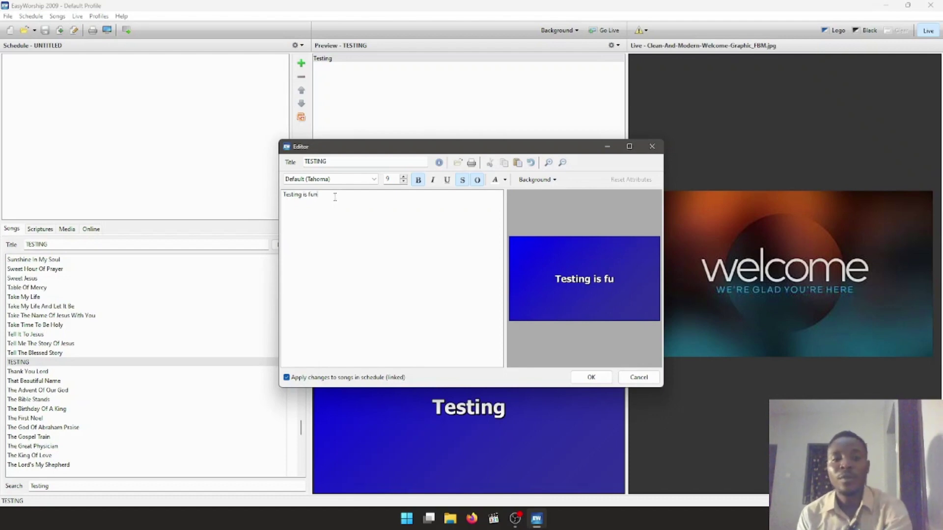
type("n")
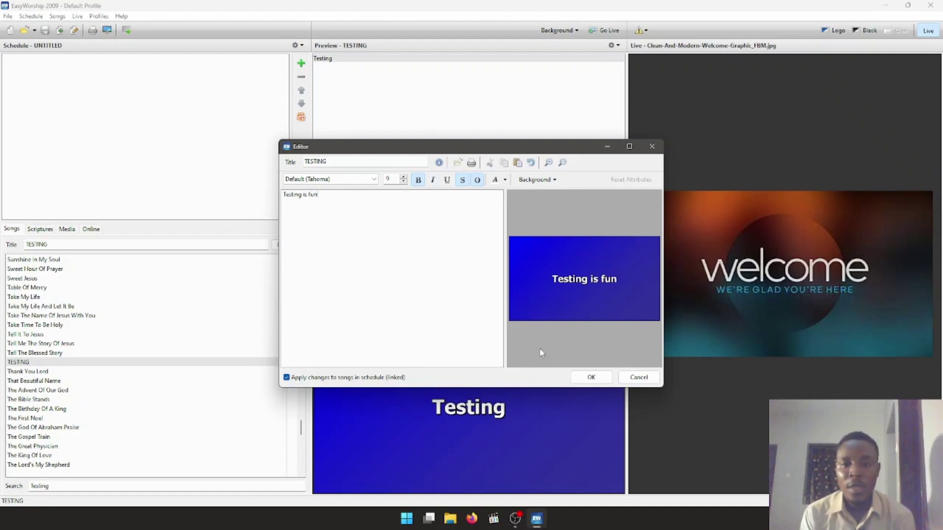
left_click(591, 377)
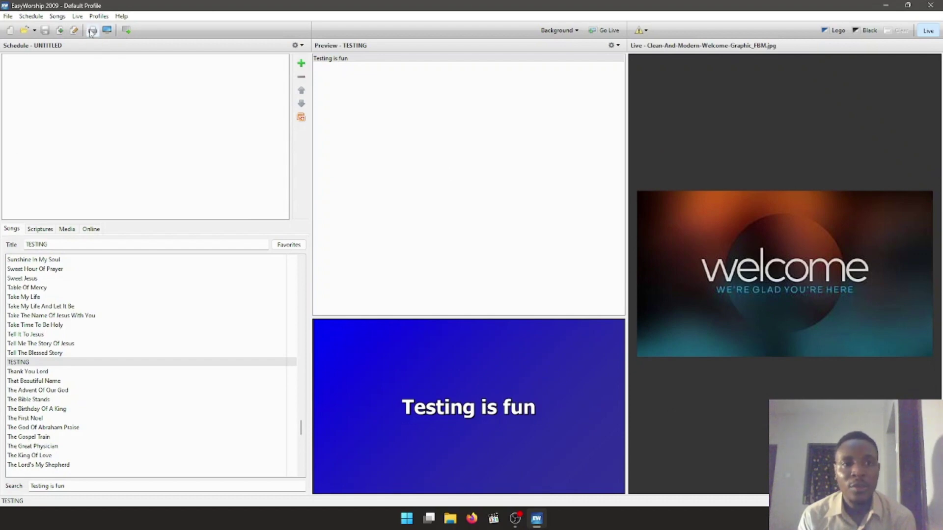
left_click(93, 31)
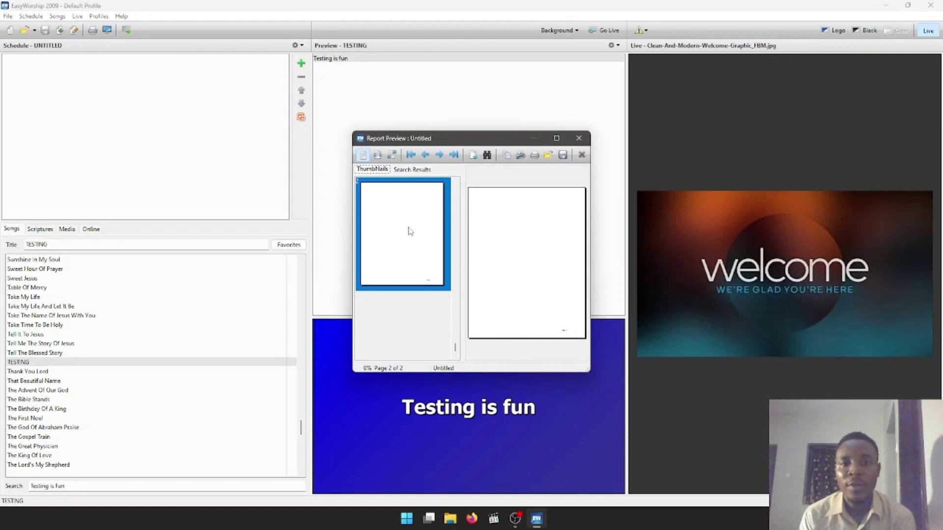
left_click(578, 139)
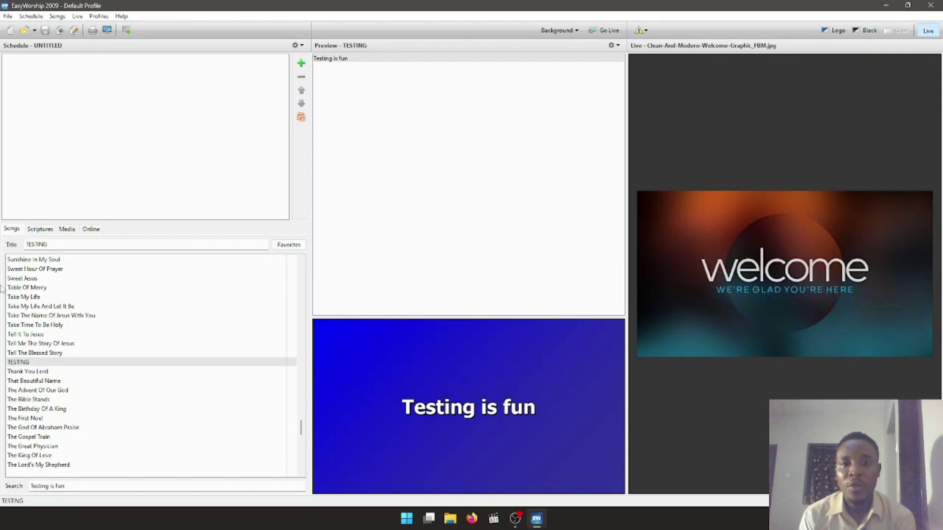
left_click(107, 30)
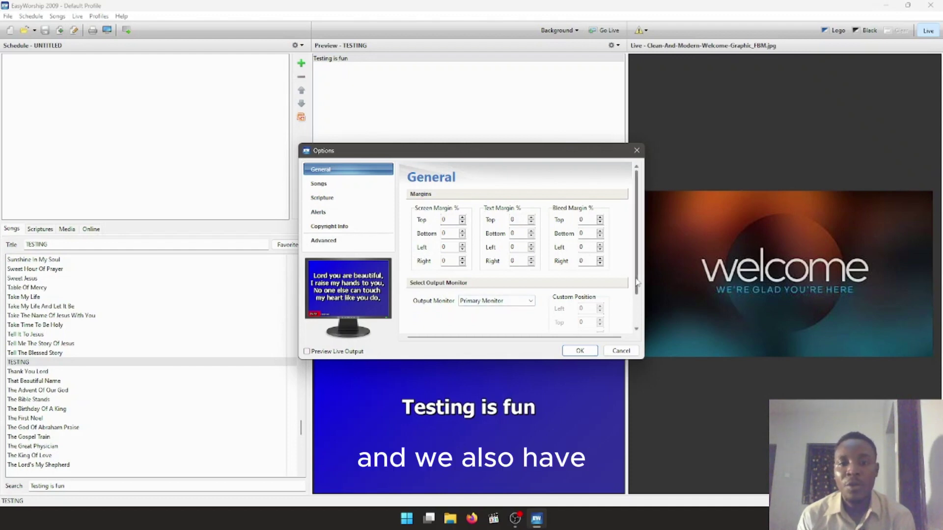
scroll(637, 283, "down", 2)
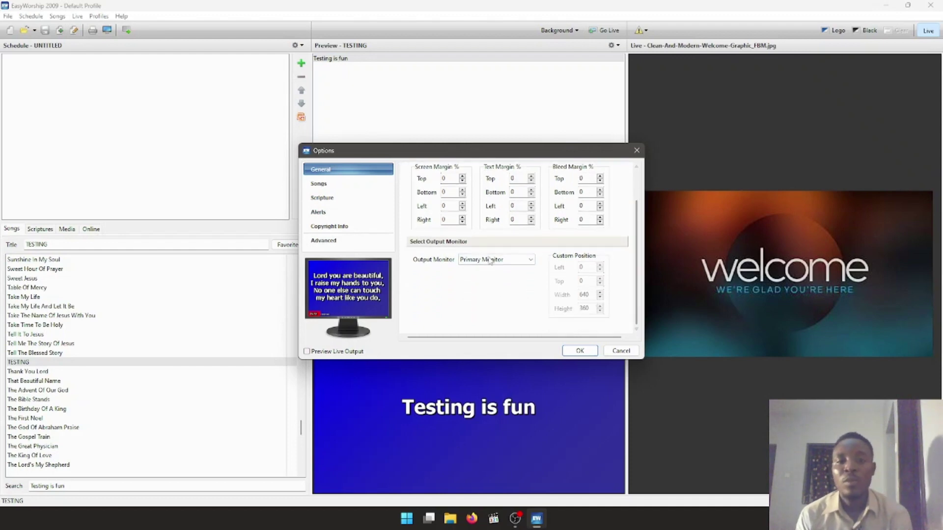
left_click(490, 261)
left_click(476, 261)
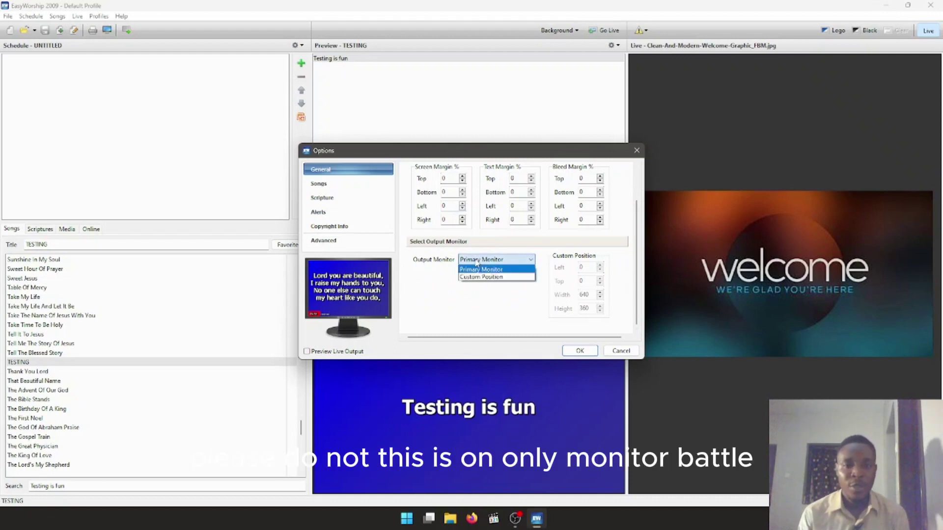
left_click(476, 263)
left_click(477, 263)
left_click(477, 264)
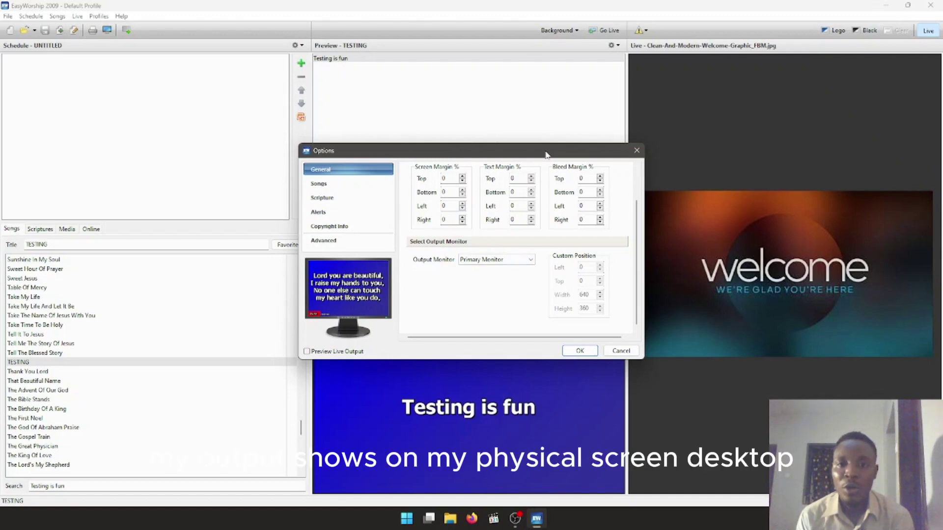
left_click(491, 260)
left_click(493, 264)
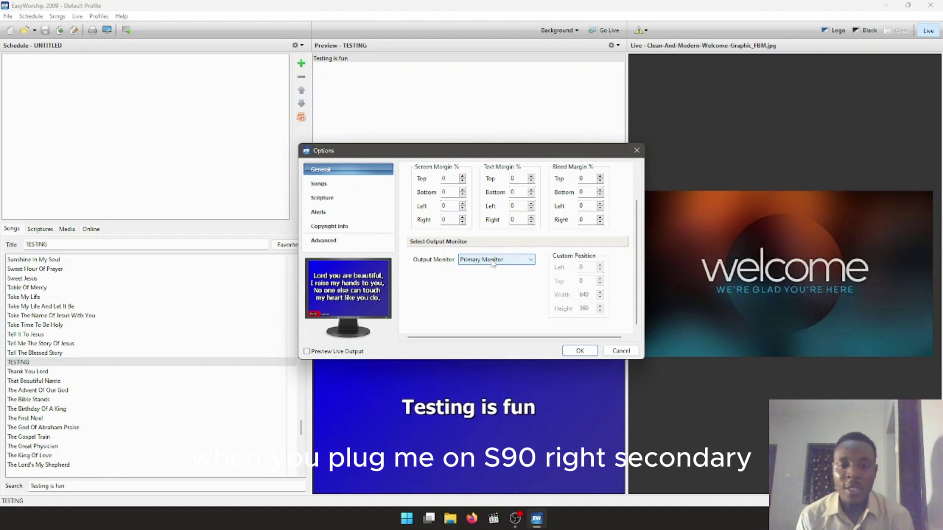
left_click(493, 263)
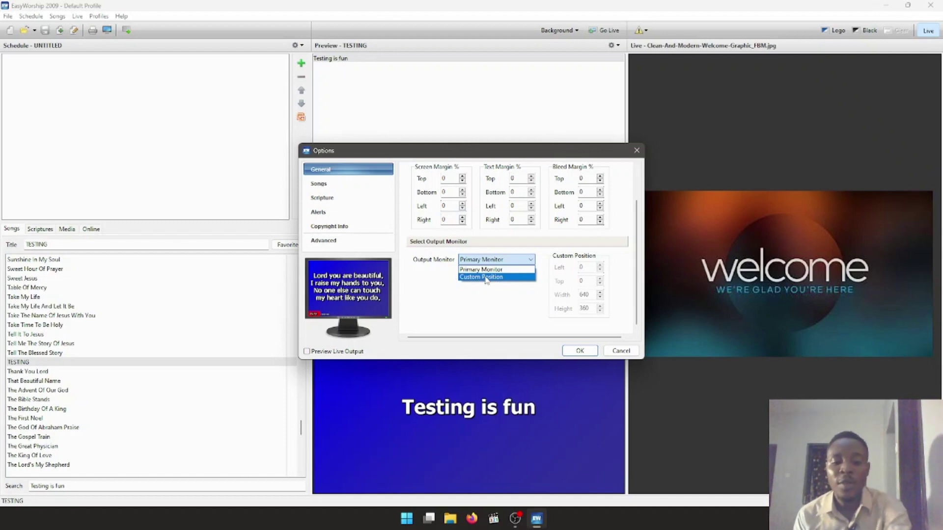
key("super+p")
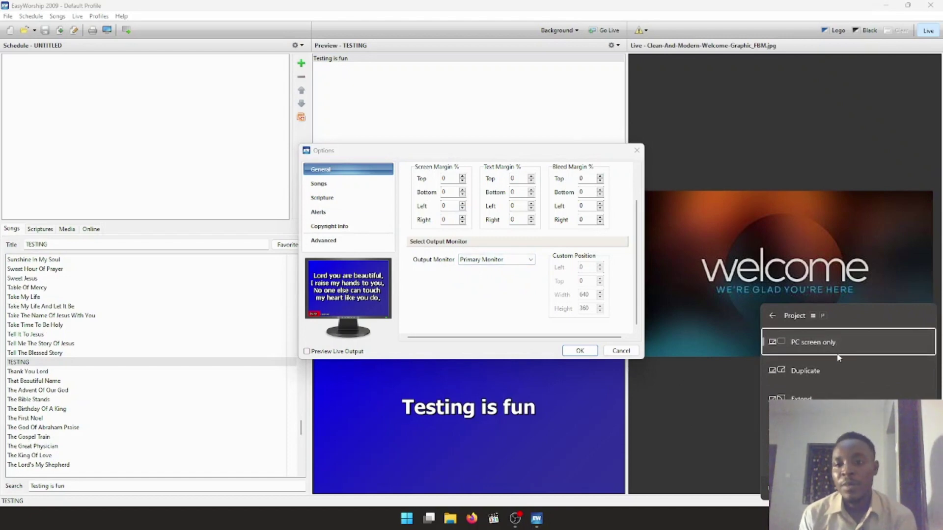
left_click(811, 399)
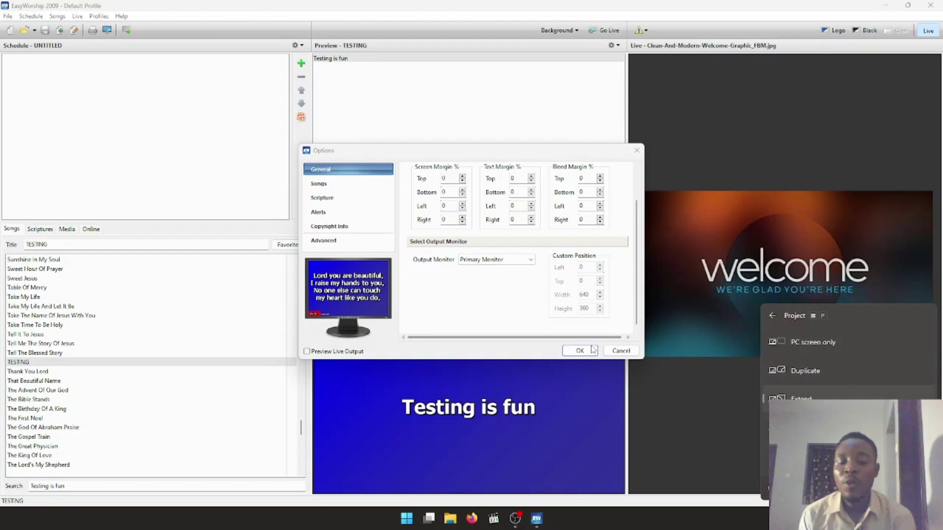
left_click(494, 259)
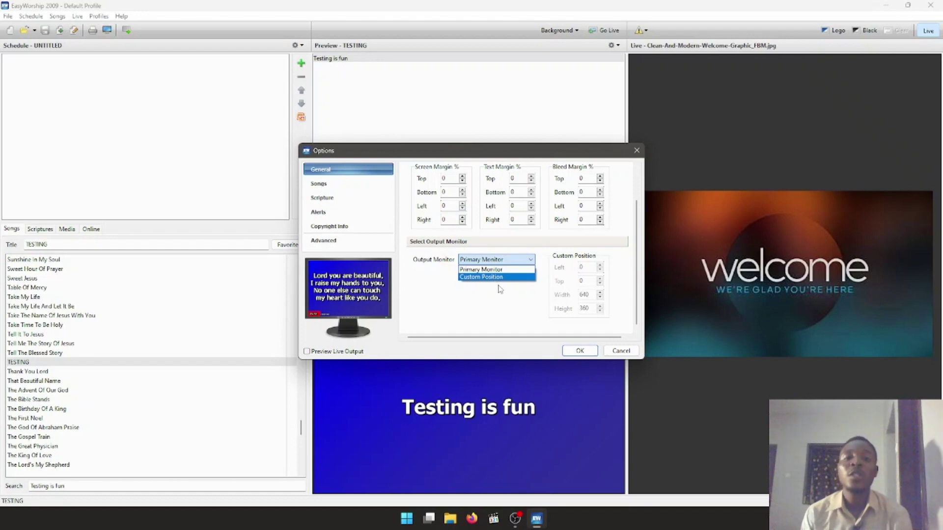
left_click(510, 291)
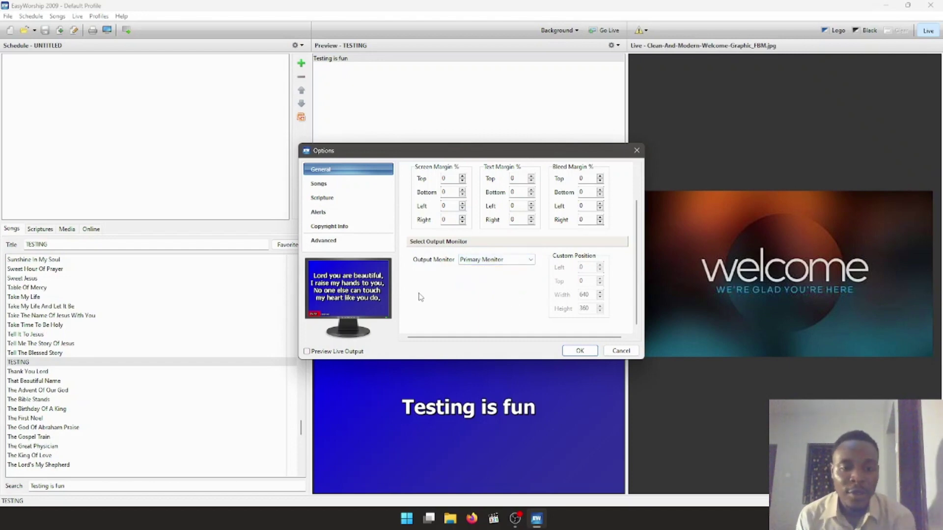
On the Songs page, keep song text centered horizontally and vertically and leave the font unchanged
left_click(356, 186)
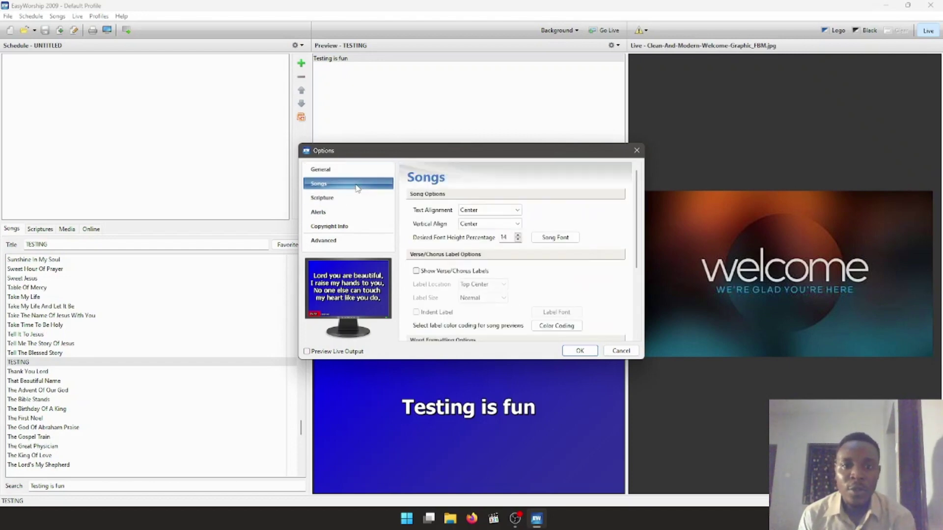
left_click(473, 210)
left_click(473, 210)
left_click(473, 210)
left_click(481, 227)
left_click(486, 224)
left_click(486, 238)
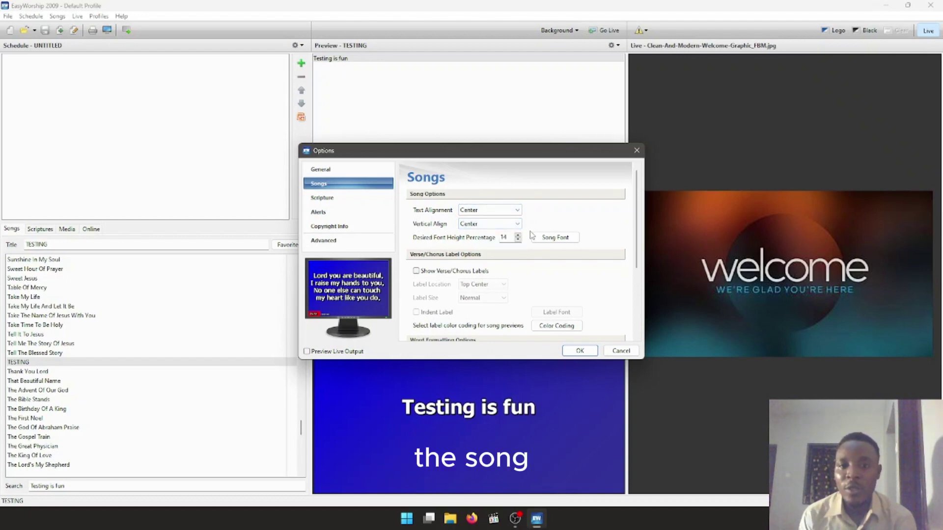
left_click(550, 239)
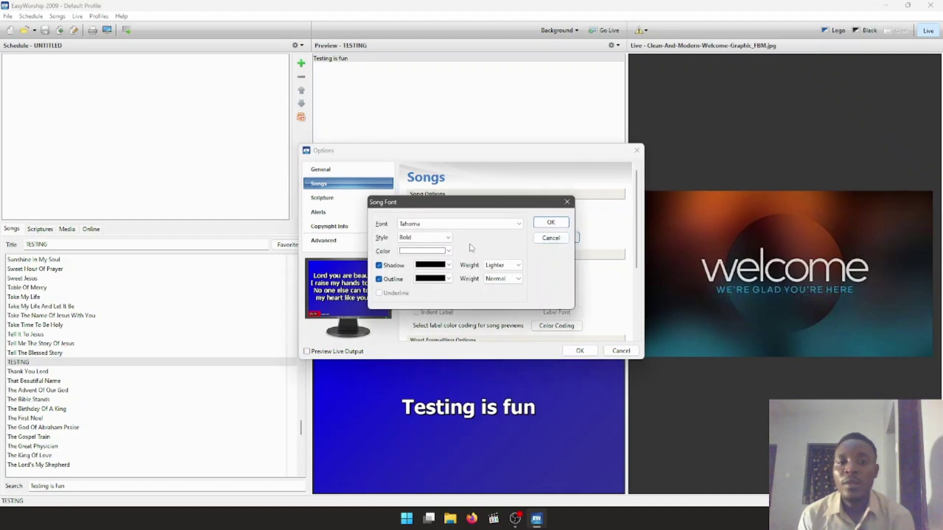
left_click(550, 239)
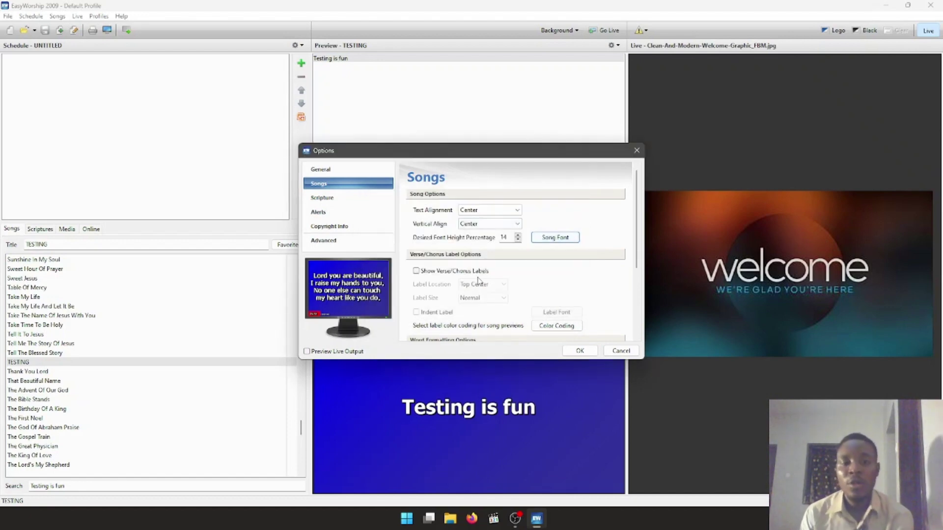
Test verse labels and all-caps, then enable auto-capitalizing listed words like GOD and FATHER
left_click(443, 273)
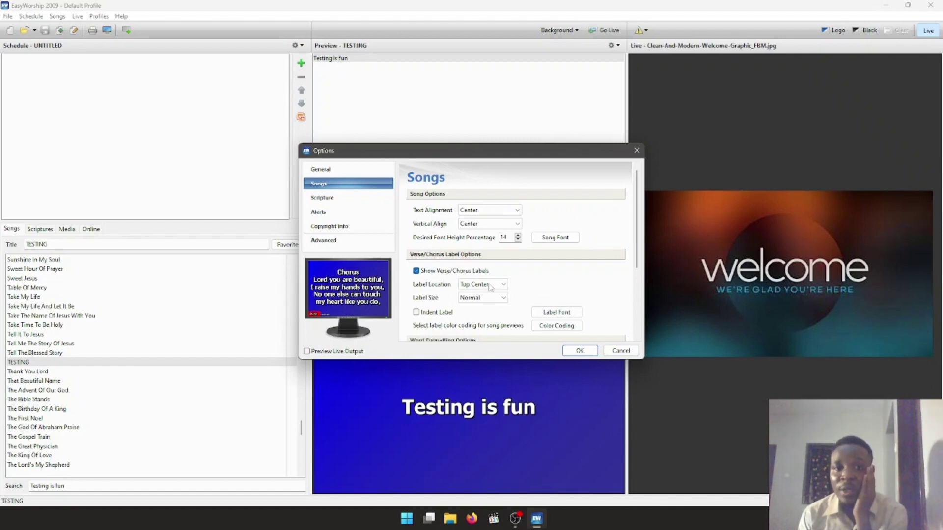
left_click(473, 273)
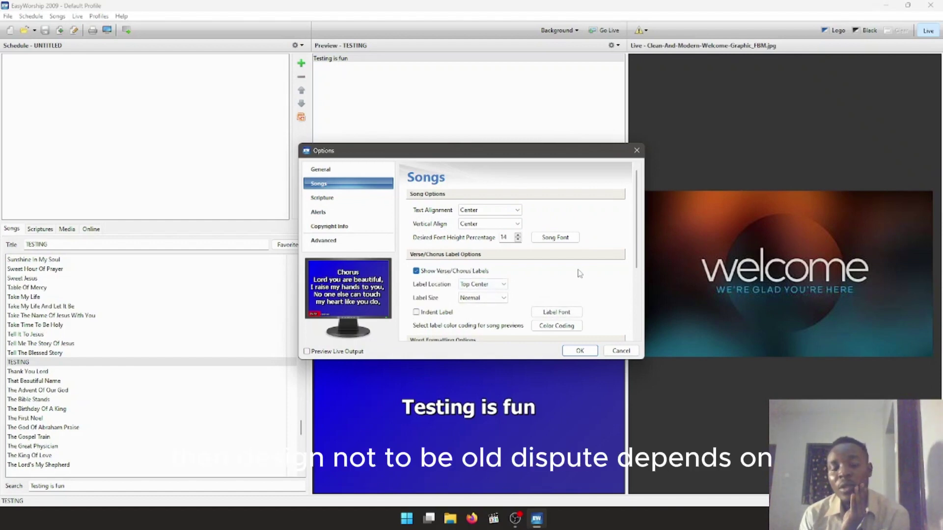
left_click_drag(637, 263, 635, 308)
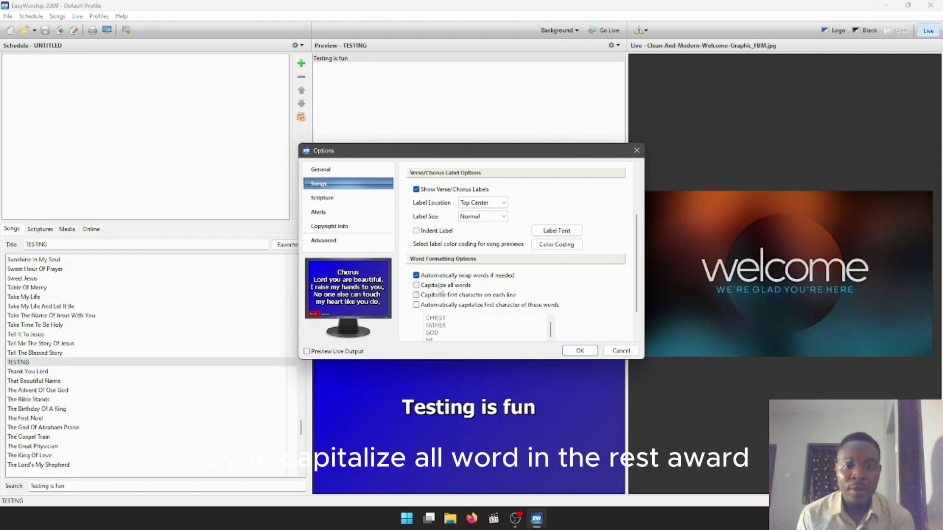
left_click(416, 286)
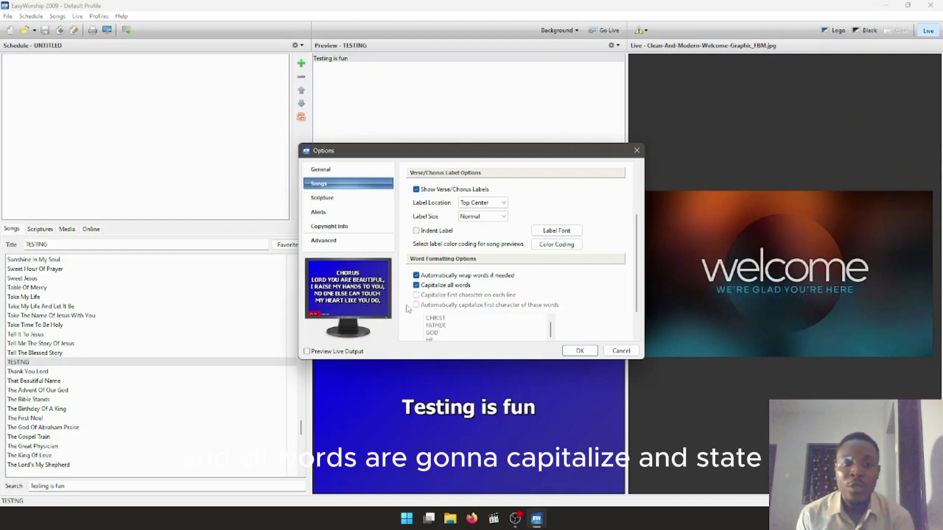
left_click(444, 288)
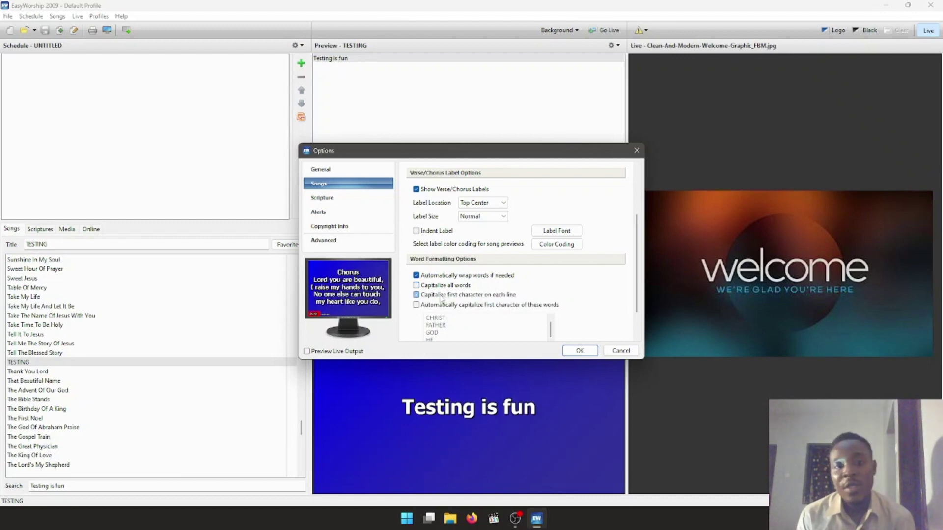
left_click(444, 305)
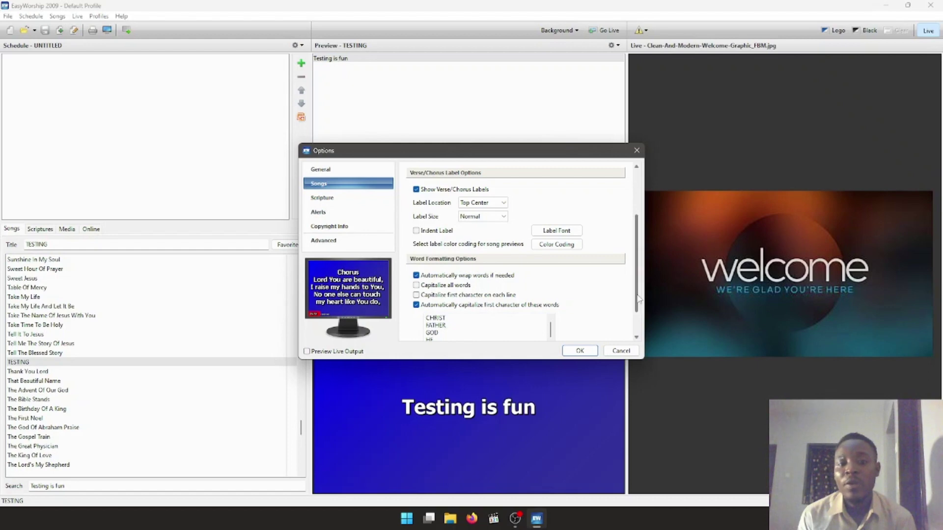
scroll(638, 310, "down", 1)
left_click_drag(637, 311, 637, 323)
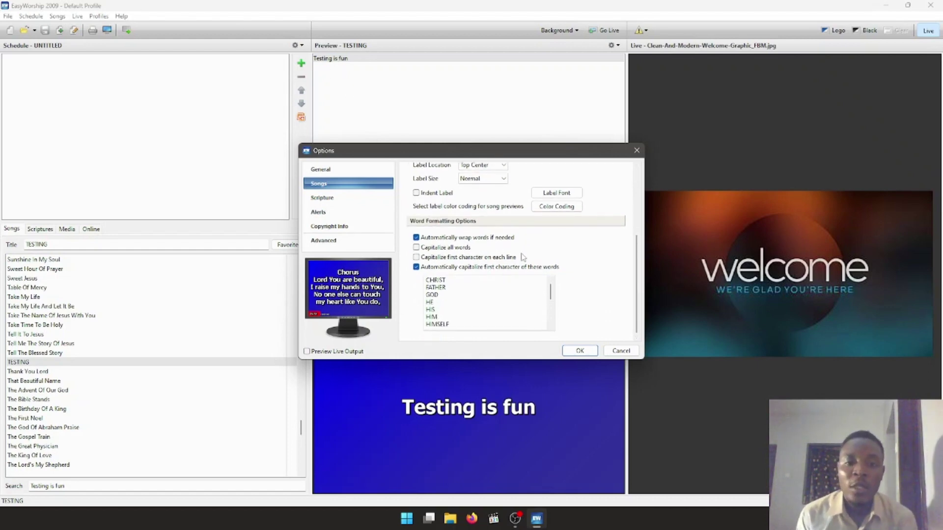
left_click(362, 199)
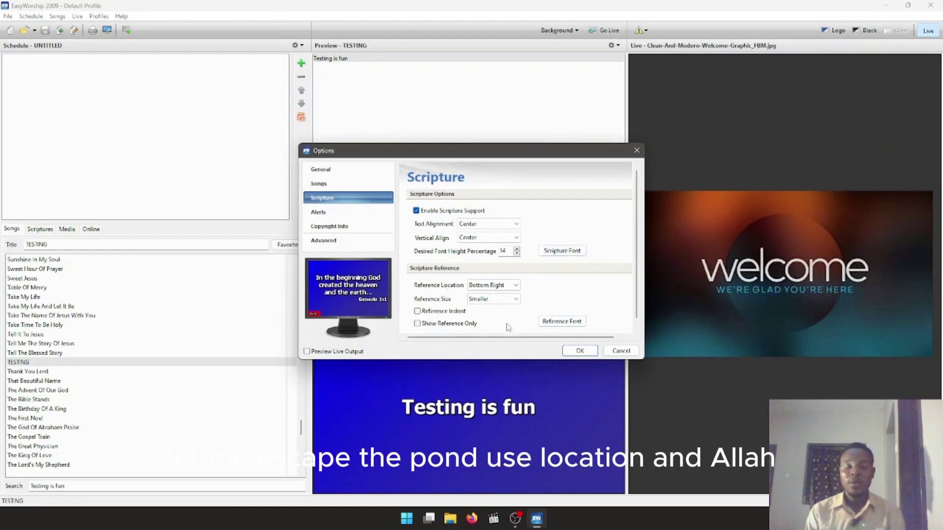
Review the Alerts settings and uncheck Display Copyright Information
left_click(374, 225)
left_click(373, 213)
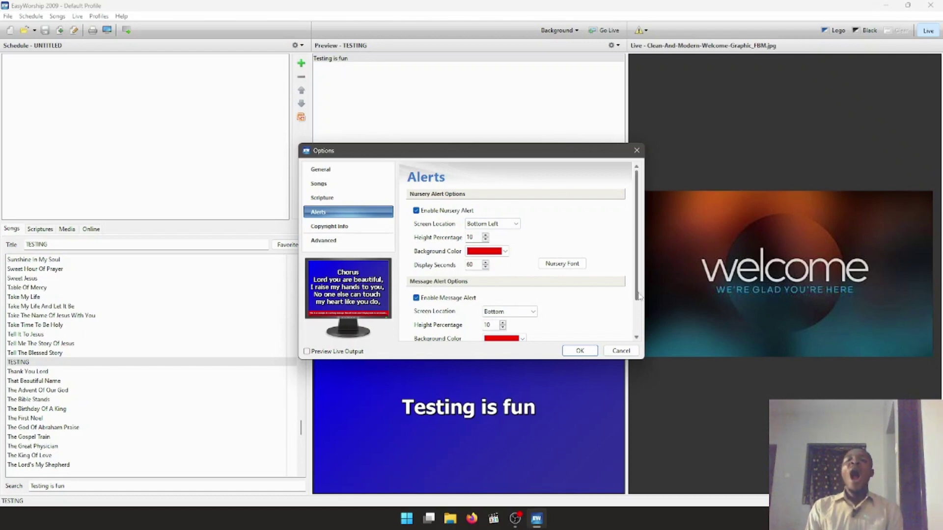
scroll(639, 315, "down", 2)
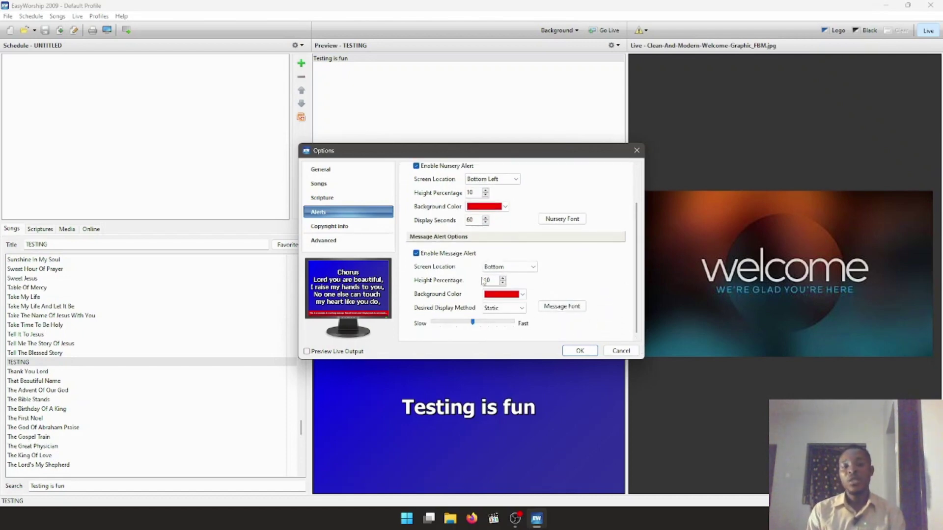
left_click(344, 226)
left_click(416, 211)
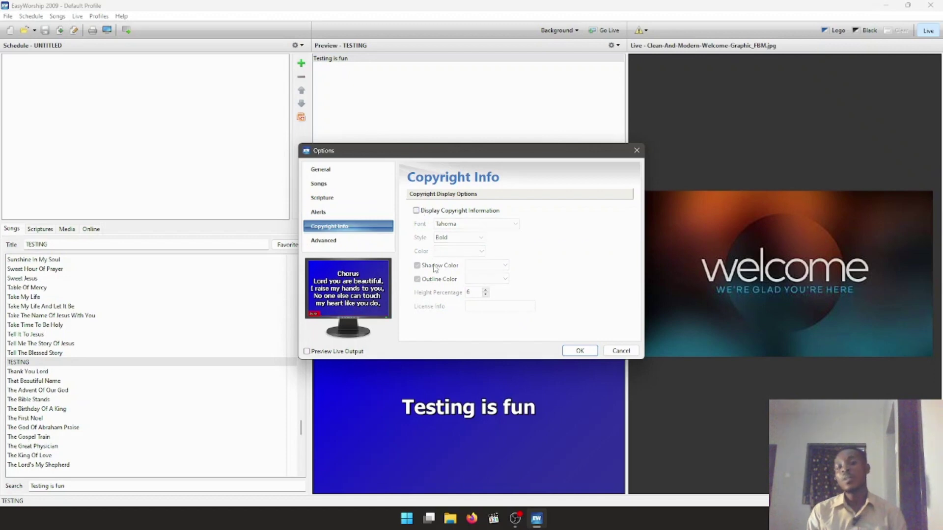
left_click(372, 242)
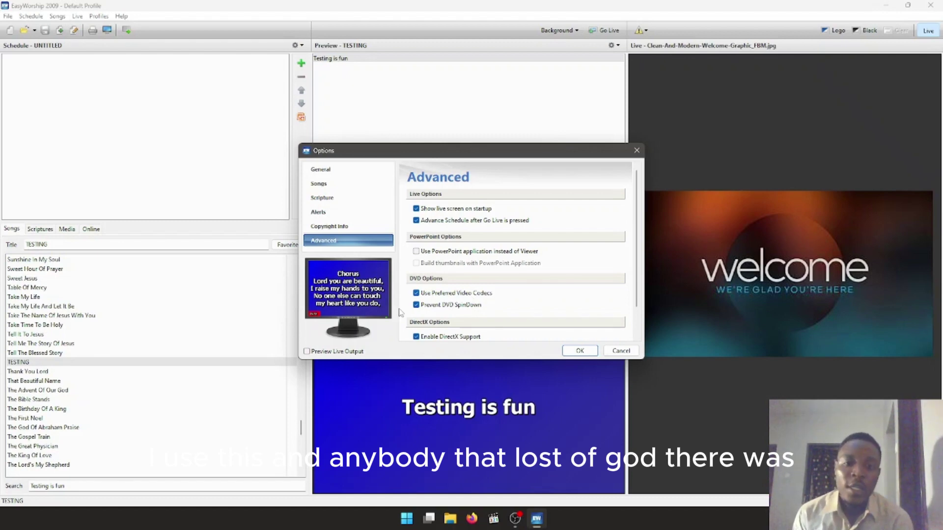
Review the Advanced page and accept all changed options with OK
scroll(638, 334, "down", 3)
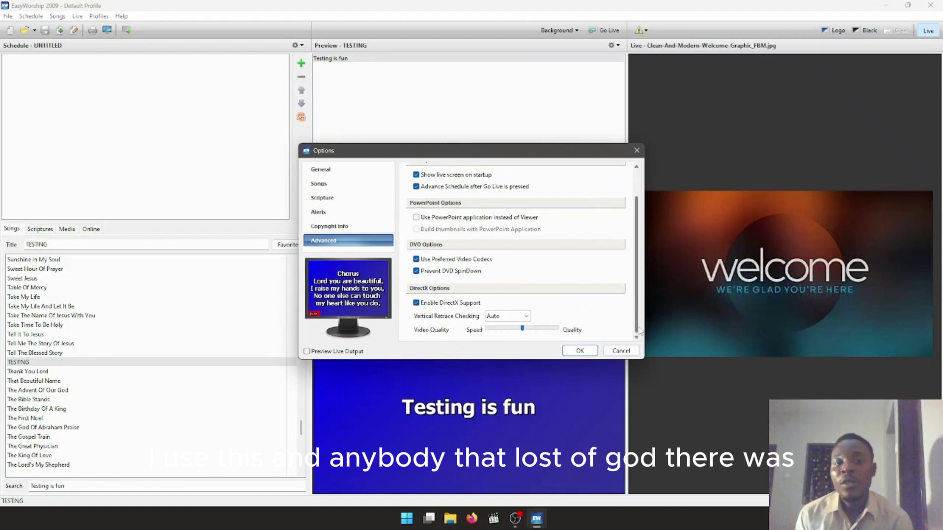
scroll(528, 339, "up", 3)
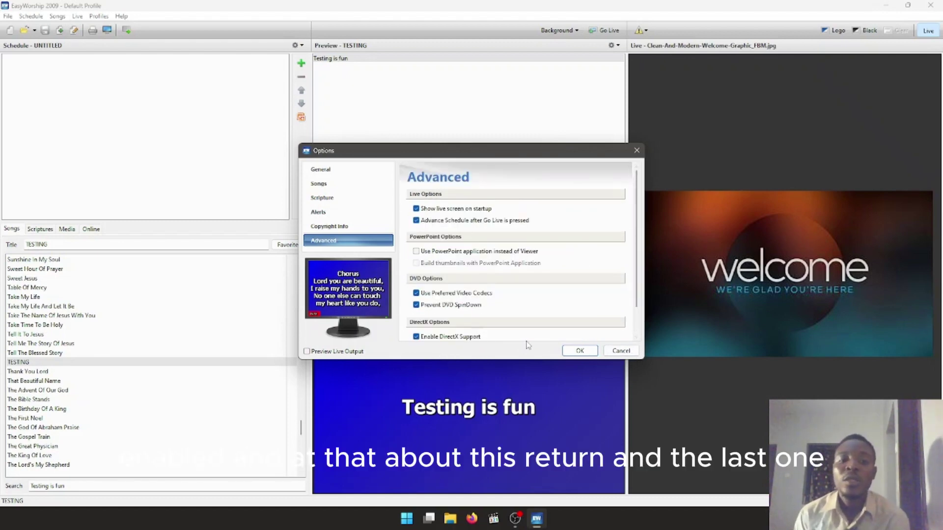
left_click(580, 351)
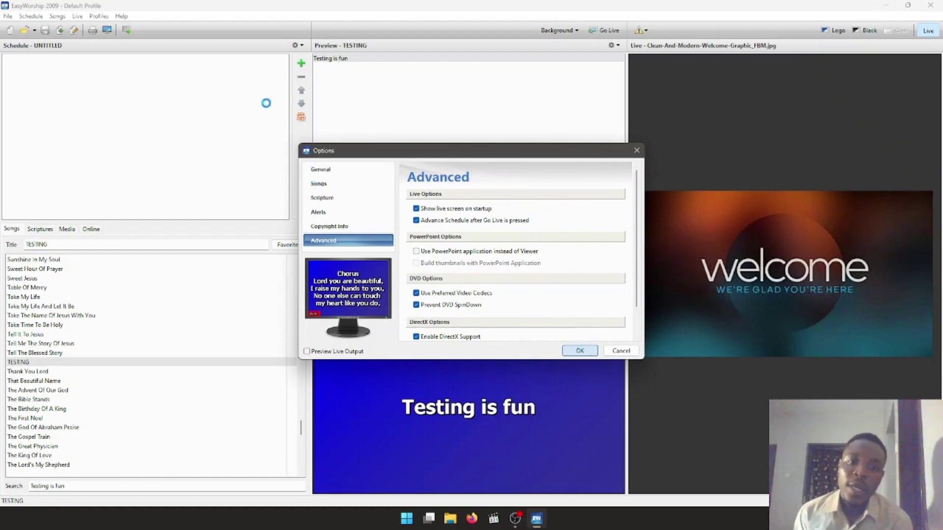
left_click(563, 351)
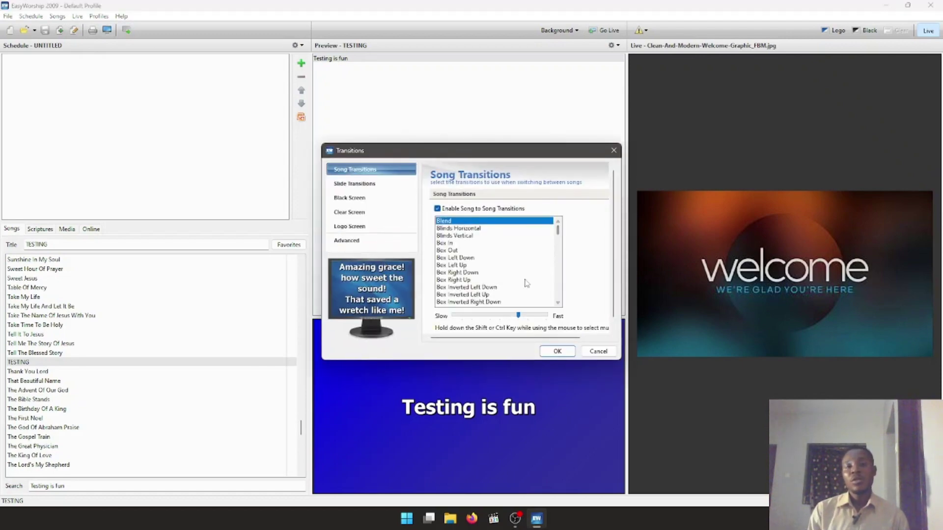
Preview the Box Right Up, Blinds Horizontal and Box In song transitions
left_click(489, 280)
scroll(488, 284, "down", 2)
scroll(488, 275, "up", 2)
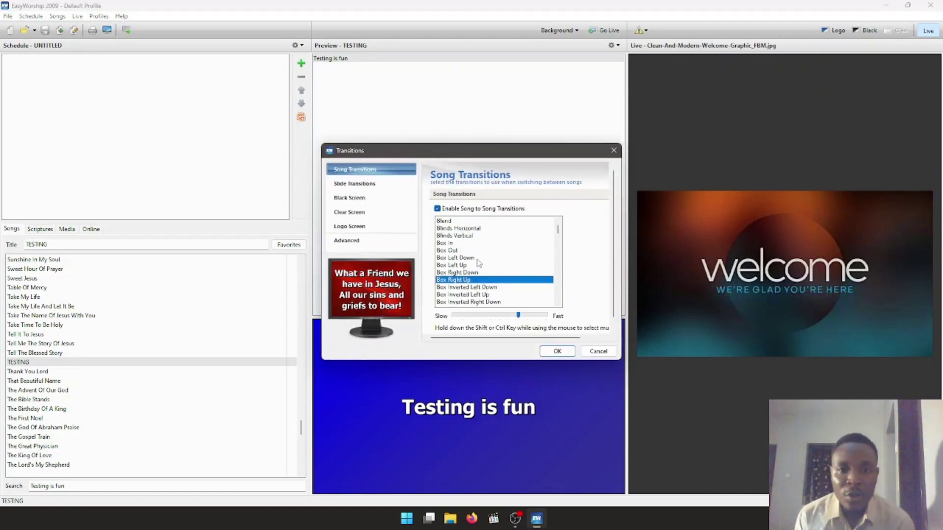
left_click(469, 229)
left_click(462, 244)
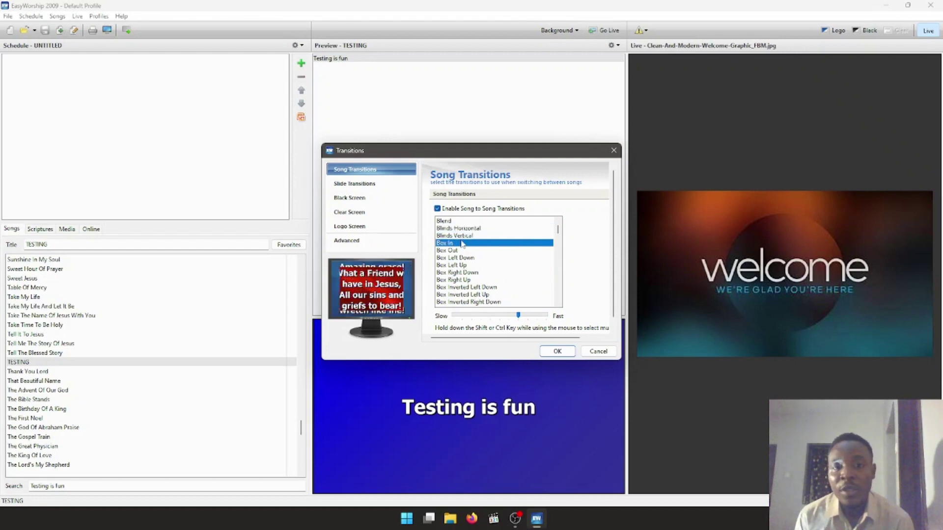
scroll(478, 268, "down", 2)
scroll(474, 273, "up", 2)
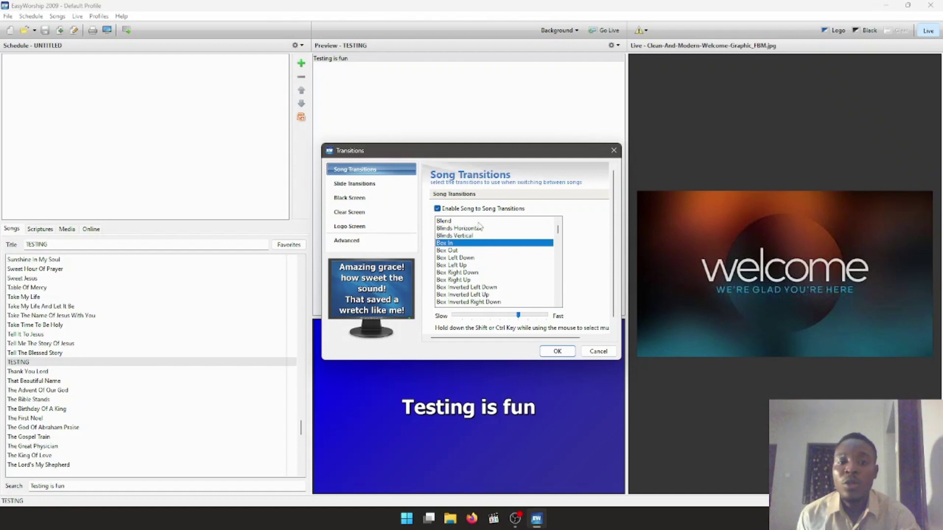
Make Stretch Horizontal the only song-to-song transition and confirm with OK
left_click_drag(478, 223, 517, 300)
scroll(514, 276, "down", 8)
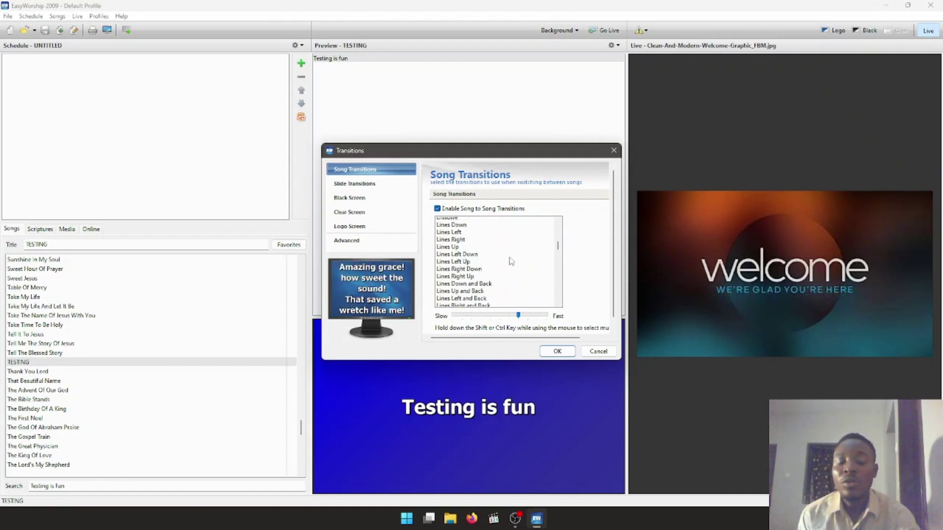
left_click_drag(512, 261, 514, 342)
scroll(544, 264, "down", 2)
left_click(544, 265)
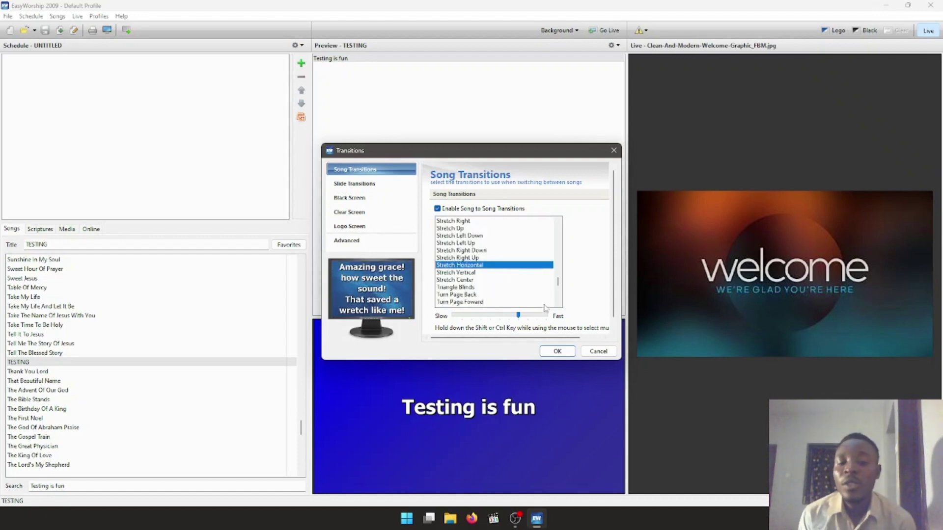
left_click(557, 351)
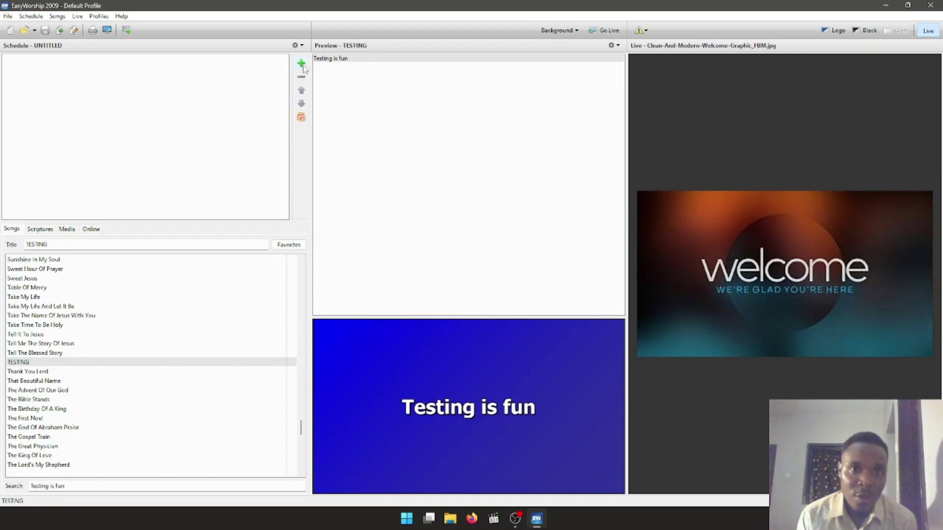
left_click(301, 47)
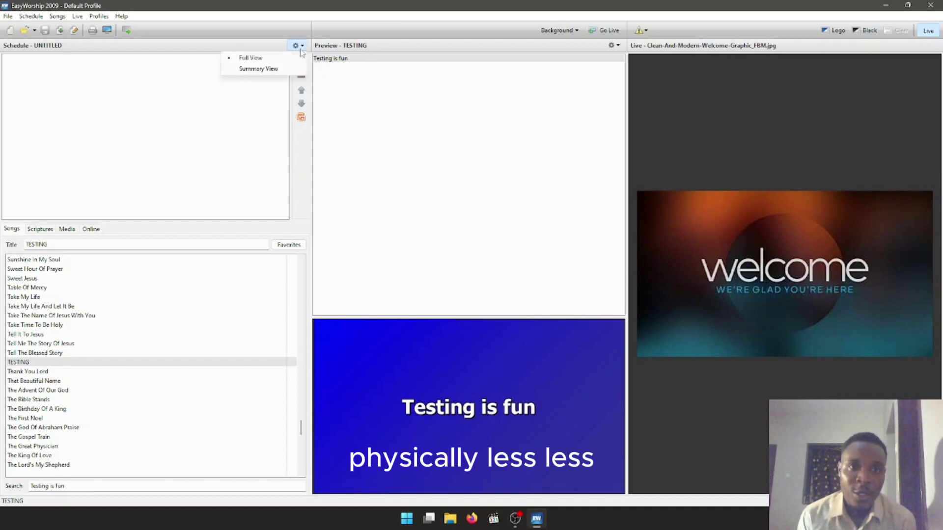
left_click(295, 45)
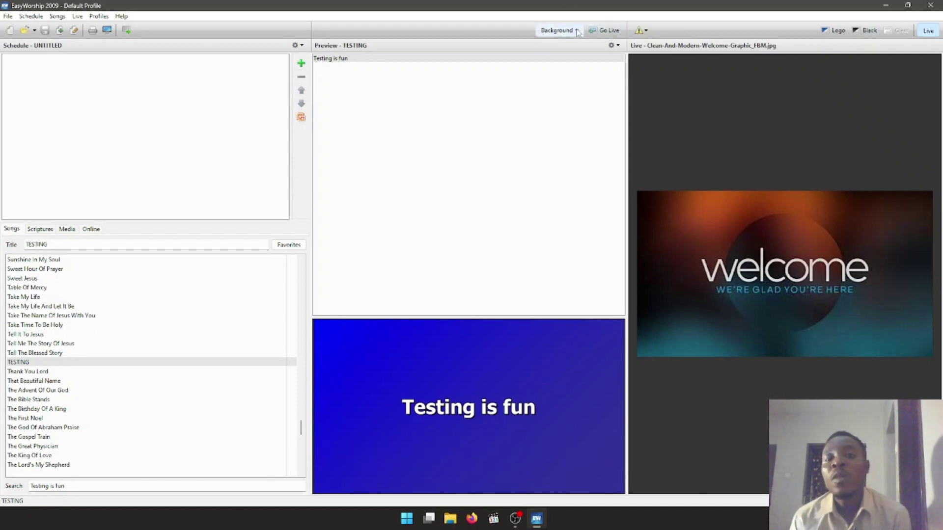
Apply the lake sunset background, then the palm-tree sunset background, to the TESTING song
left_click(559, 30)
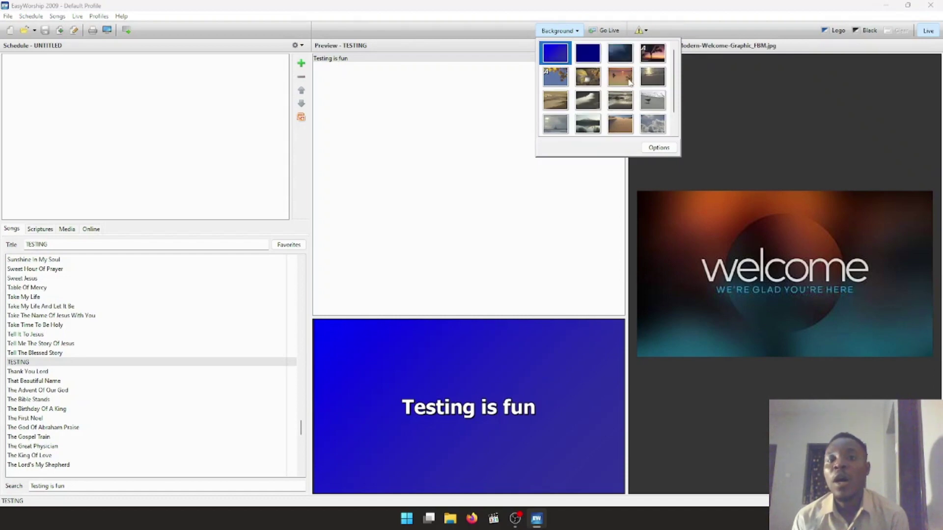
left_click(625, 80)
left_click(551, 30)
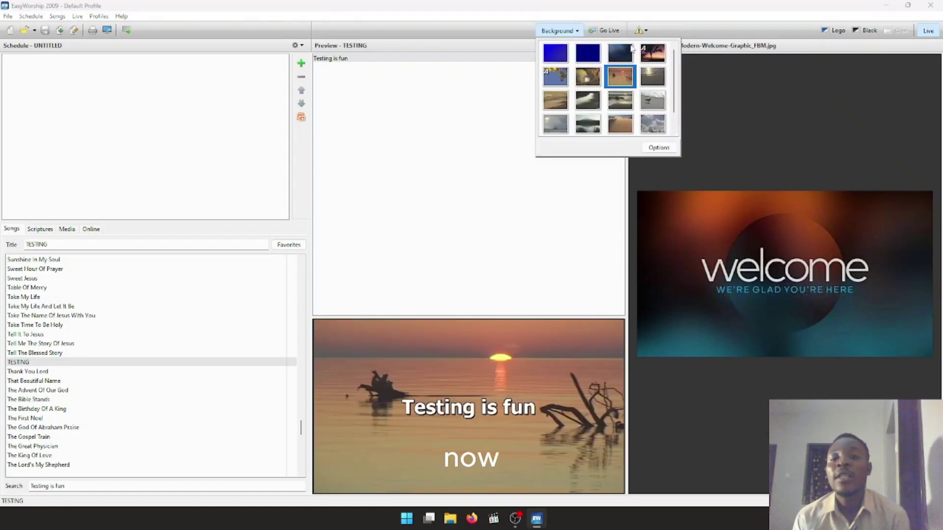
left_click(649, 52)
left_click(558, 31)
Apply the autumn leaves background, then send Genesis 1:1 and Take Time To Be Holy live
left_click(577, 78)
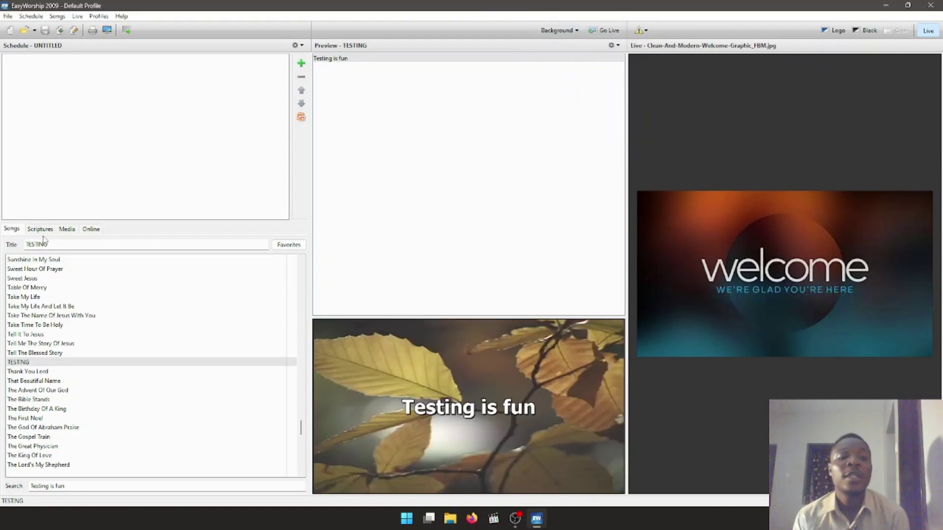
left_click(40, 229)
left_click(83, 260)
double_click(380, 253)
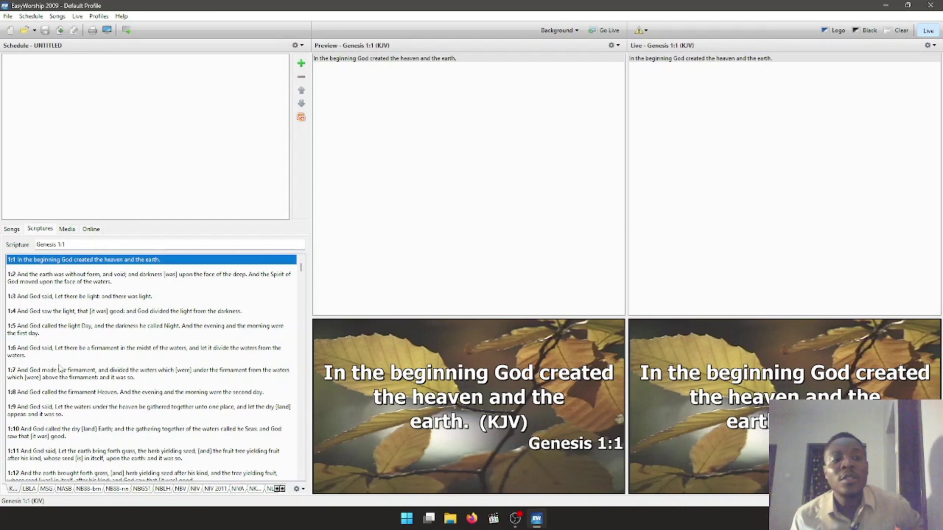
left_click(12, 229)
double_click(97, 325)
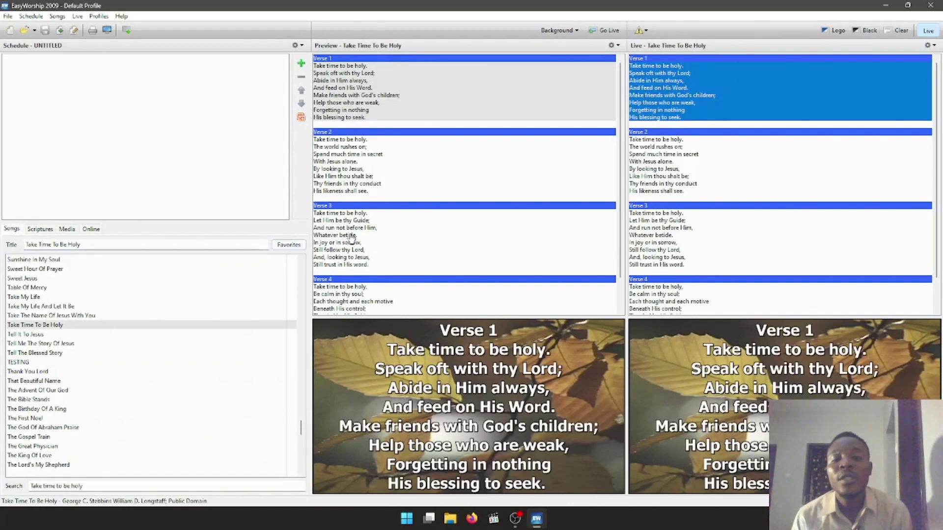
Import BUOMke.jpg and the welcome graphic as backgrounds and apply the fire-and-cross background
left_click(568, 31)
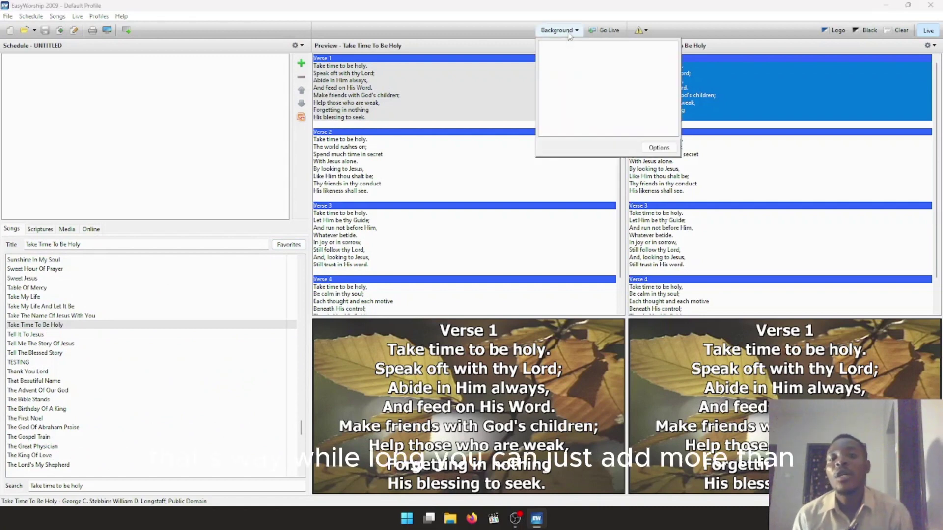
left_click(658, 148)
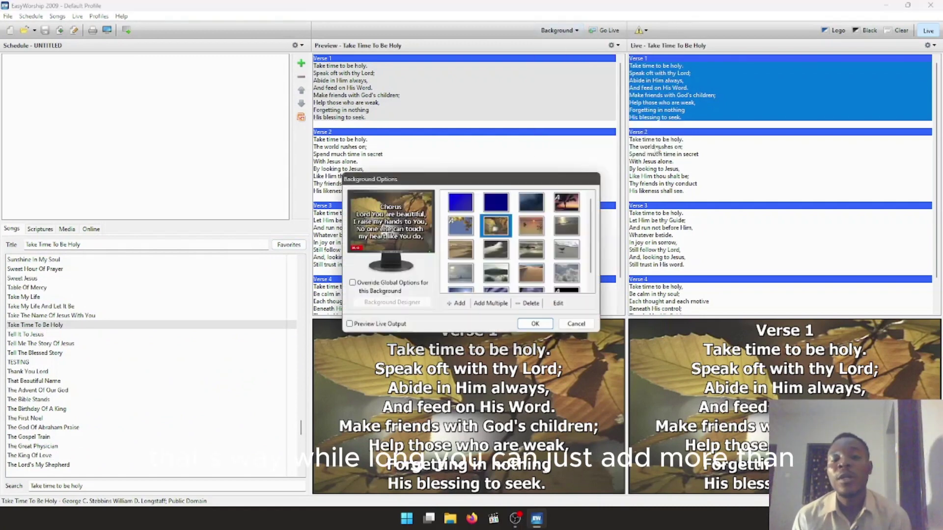
left_click(500, 303)
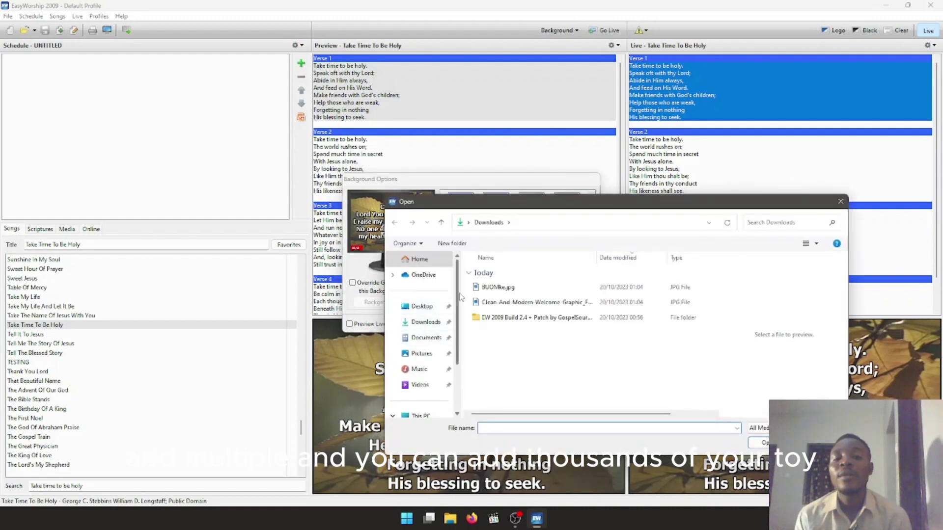
scroll(442, 319, "down", 2)
left_click(497, 288)
left_click(520, 302, "shift")
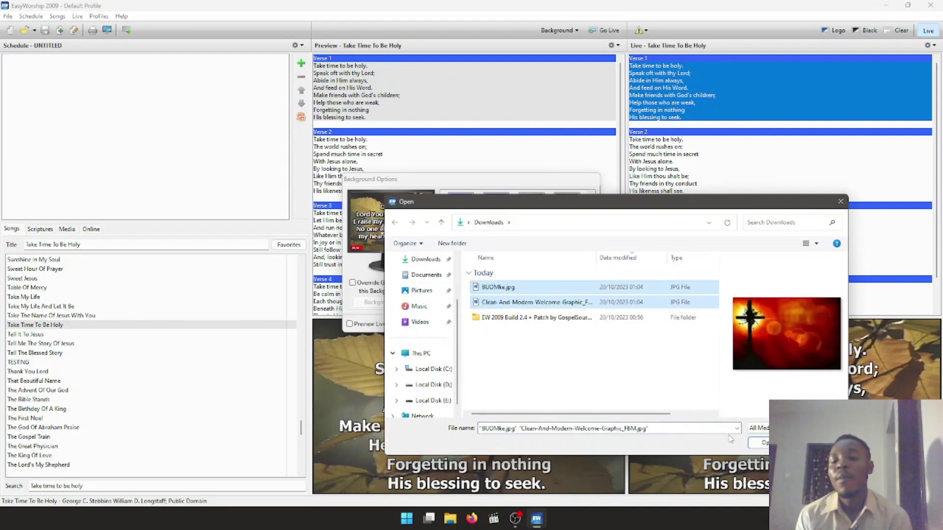
left_click(759, 443)
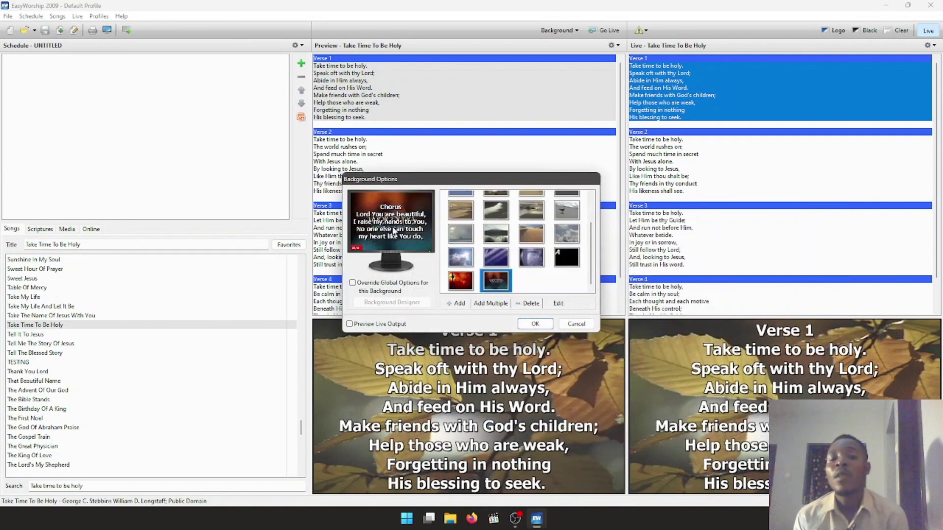
left_click(461, 284)
left_click(535, 323)
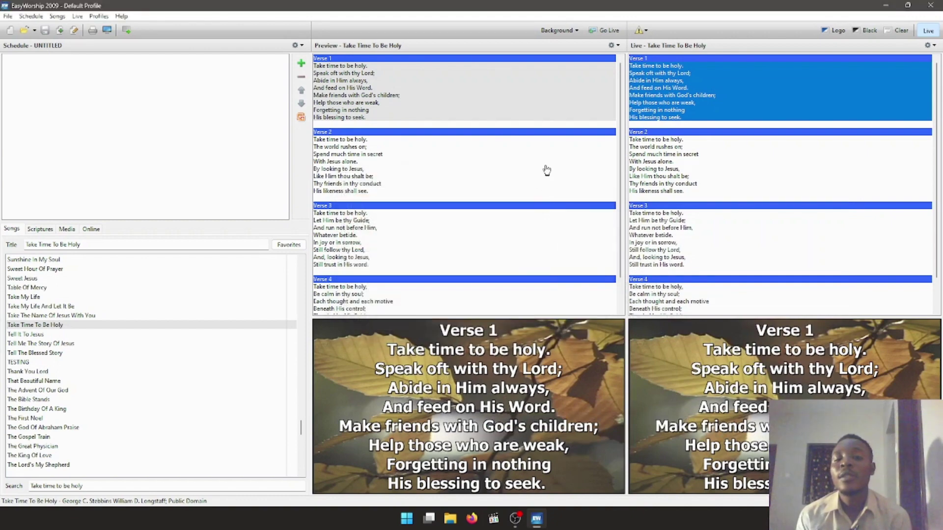
Push Take Time To Be Holy with the fire-and-cross background to the live output
double_click(653, 4)
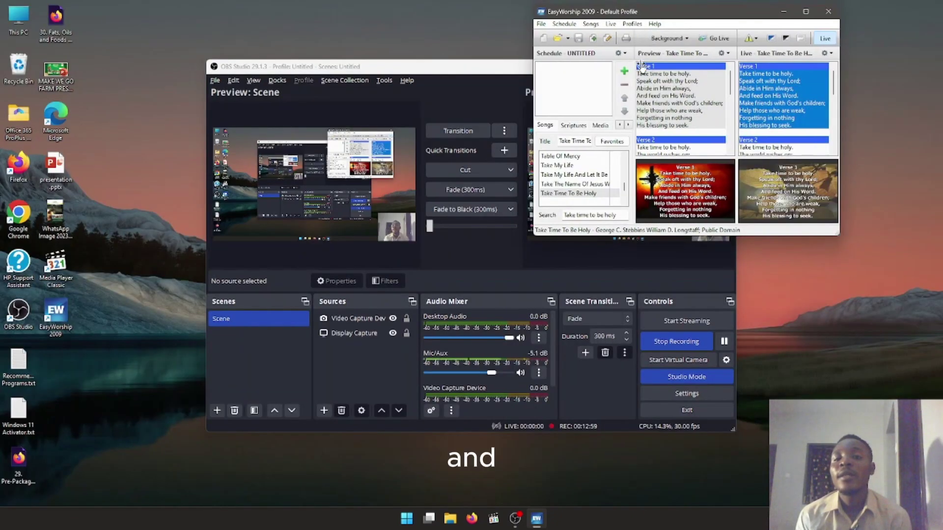
left_click(725, 39)
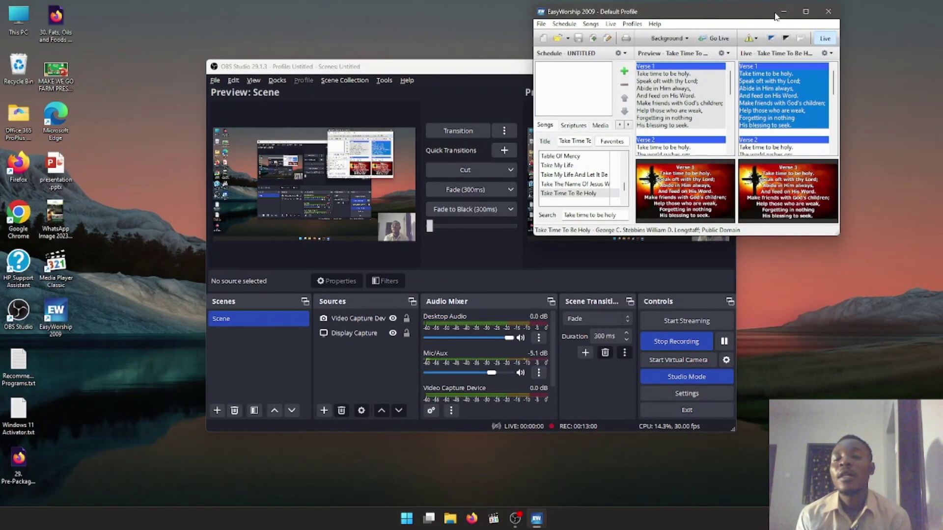
left_click(803, 13)
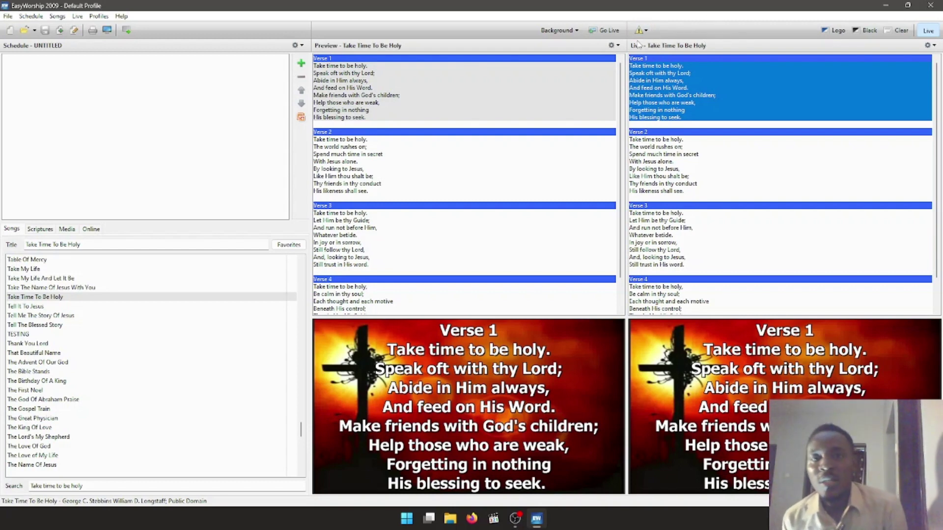
Show a nursery alert with number WEST on the live output
left_click(640, 31)
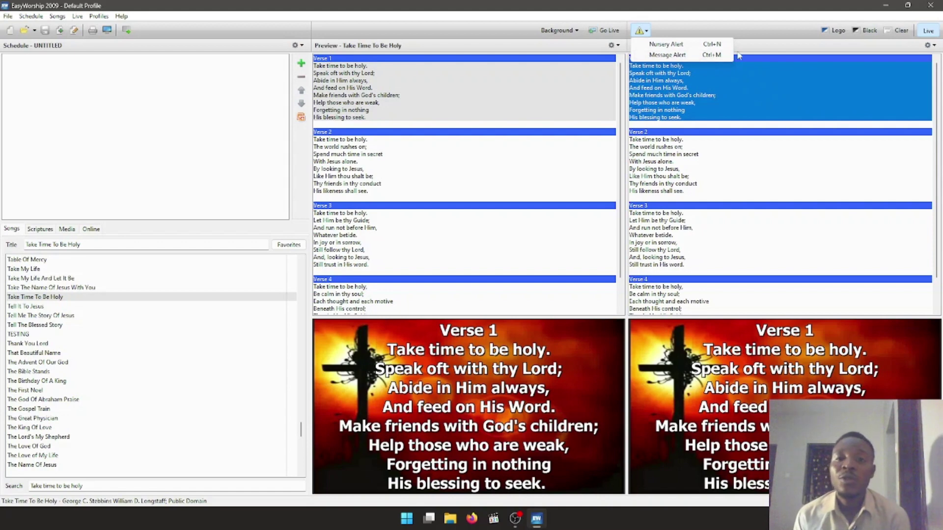
left_click(668, 45)
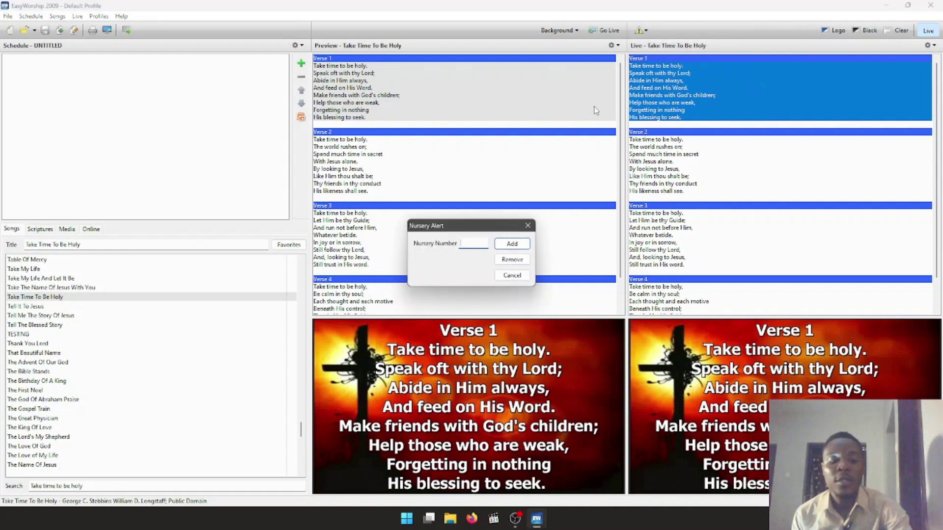
type("WEST")
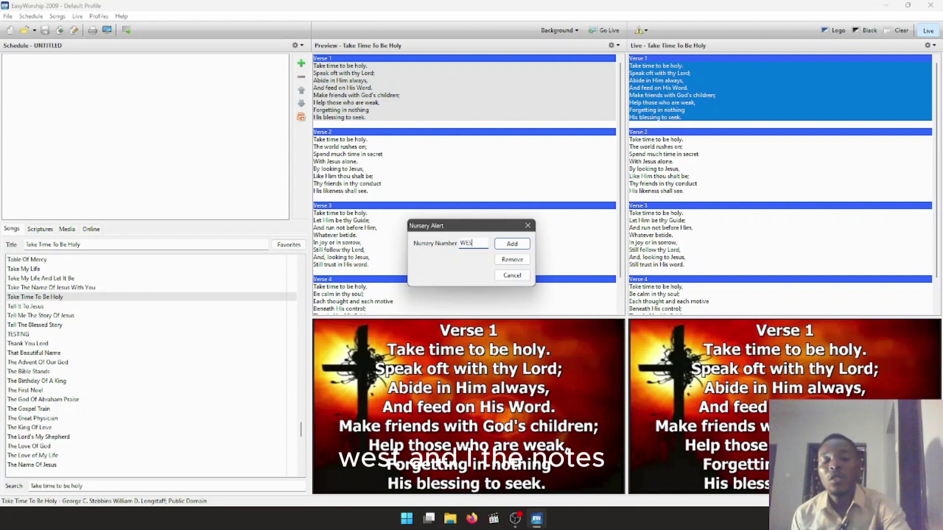
left_click(510, 244)
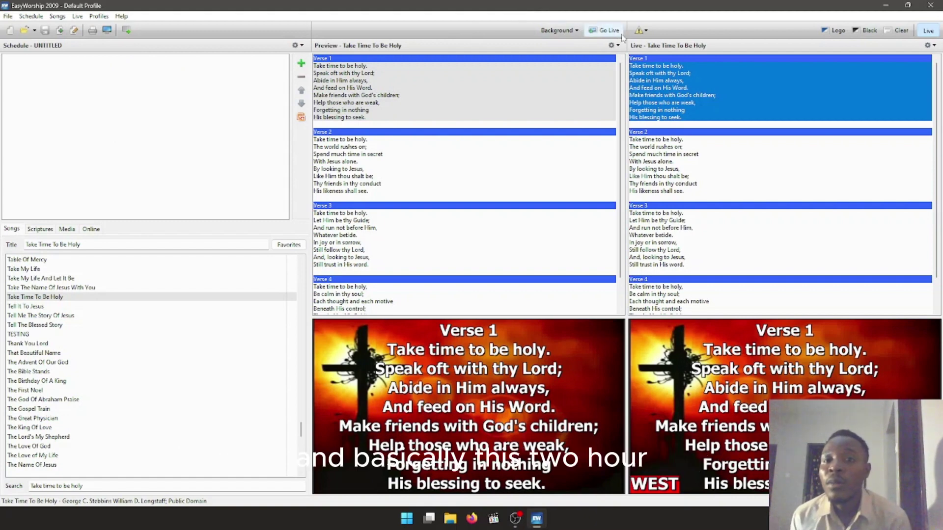
left_click(641, 31)
Add a 'God is good' message alert with count 4 and close the alert window
left_click(656, 58)
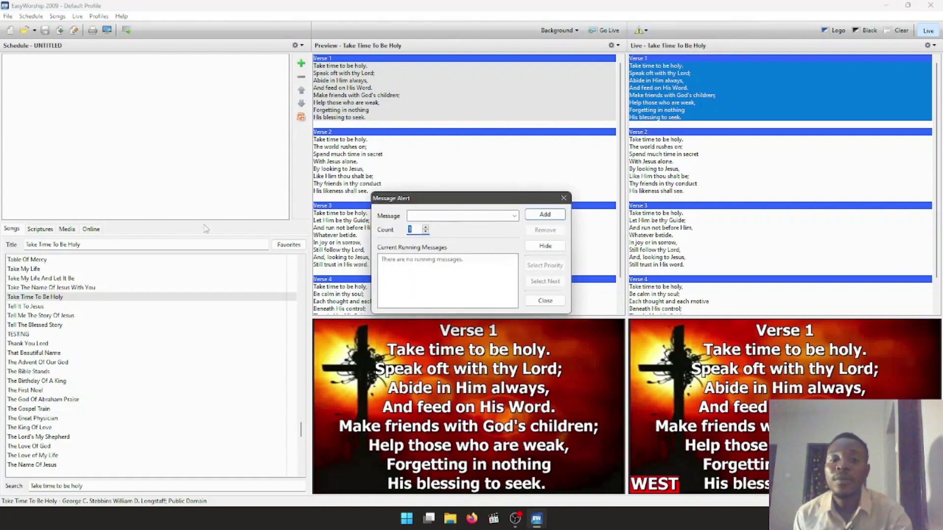
left_click(418, 216)
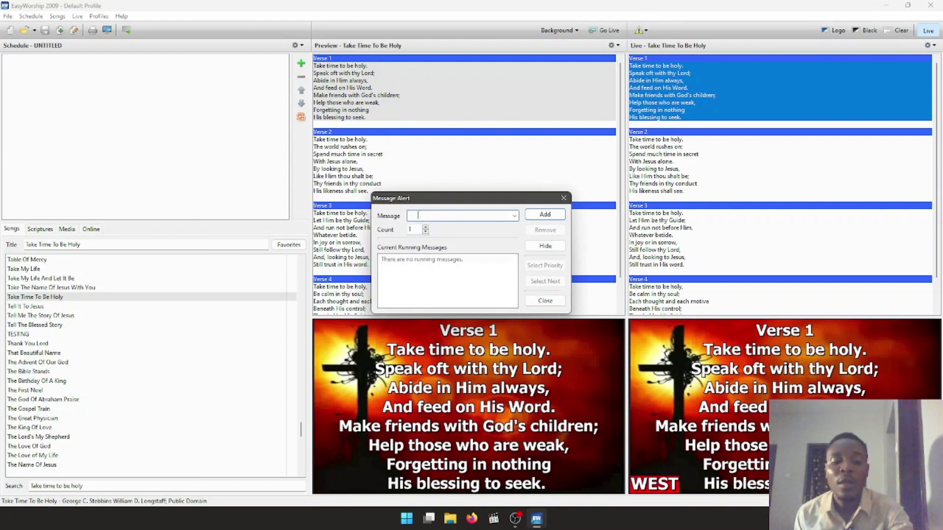
type("GOS")
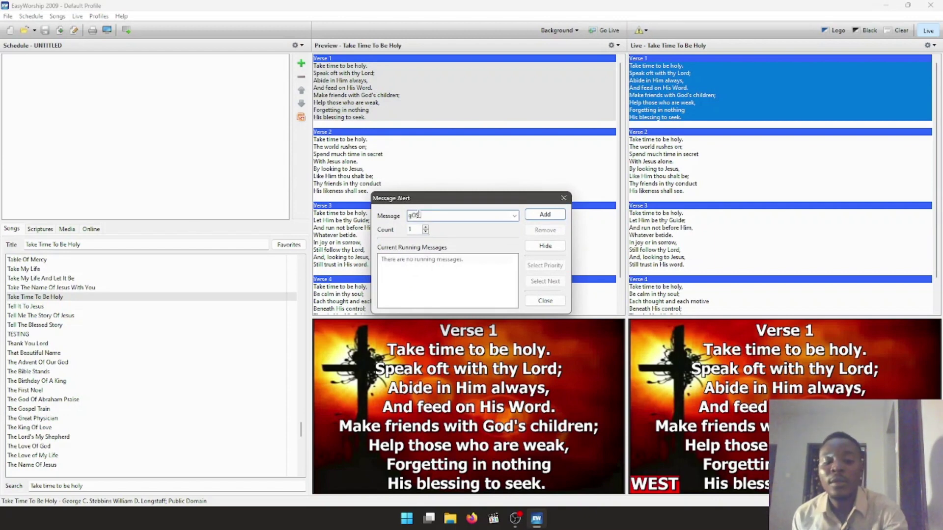
key("BackSpace")
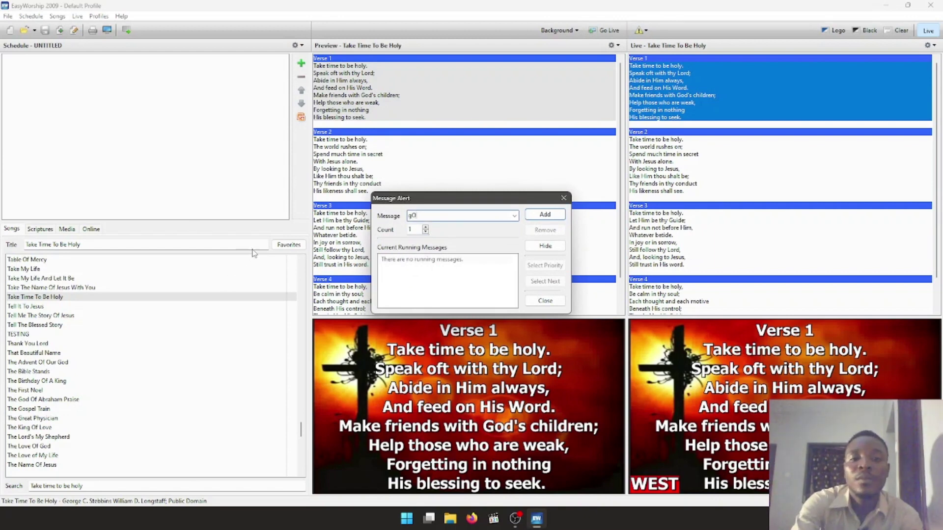
type("G")
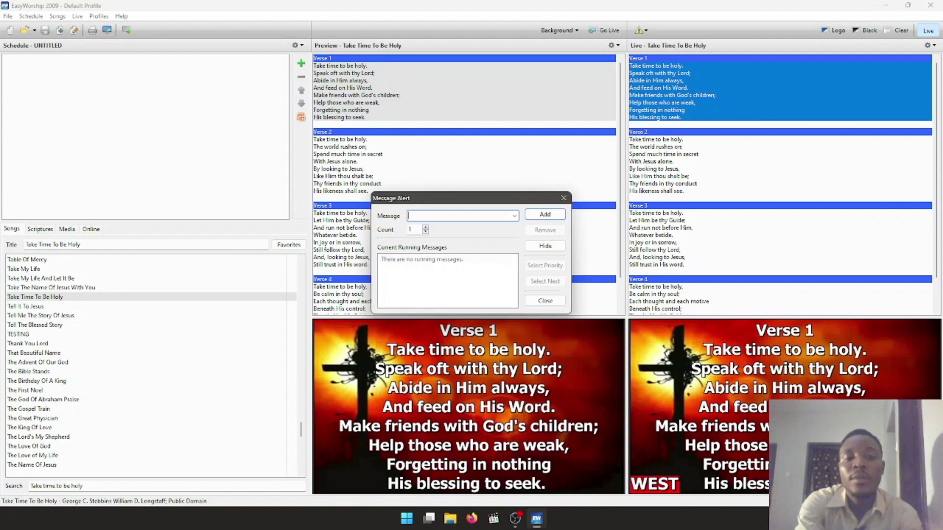
type("od is good")
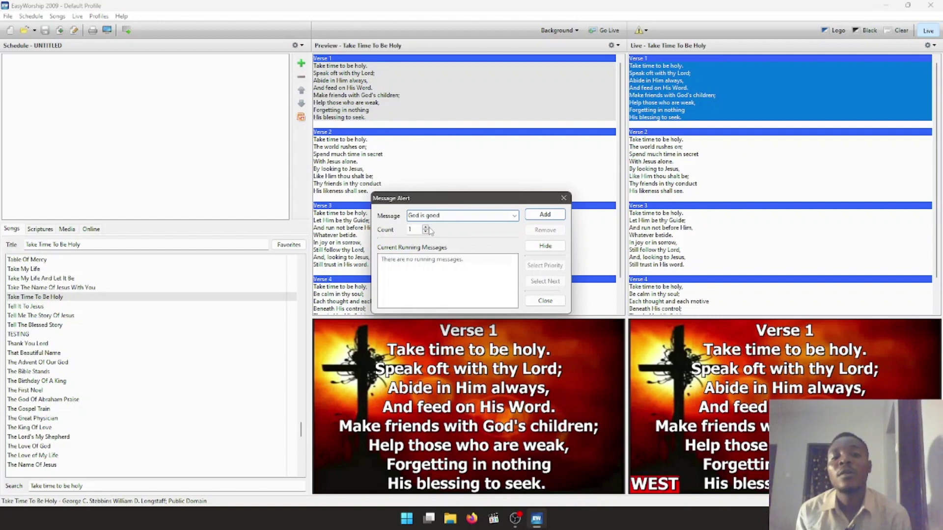
left_click(427, 228)
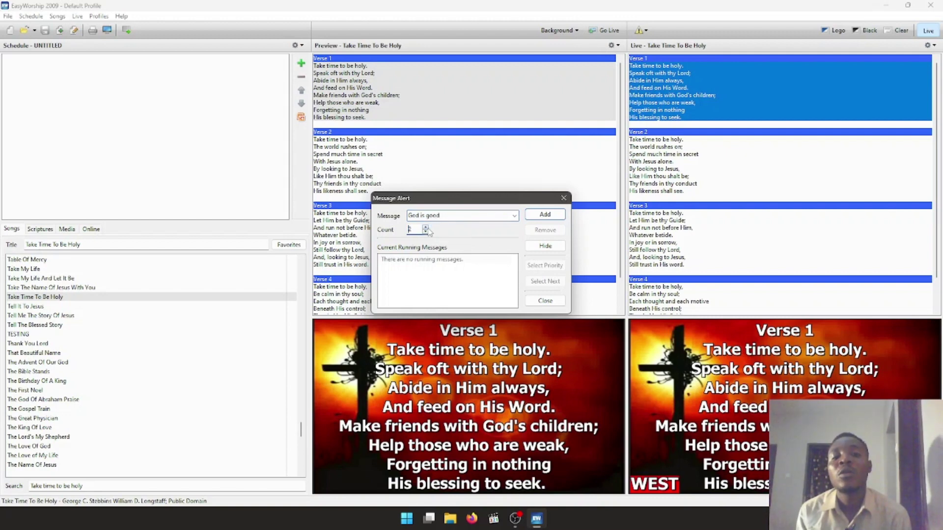
left_click(545, 216)
left_click(549, 300)
left_click_drag(470, 6, 470, 62)
left_click(587, 62)
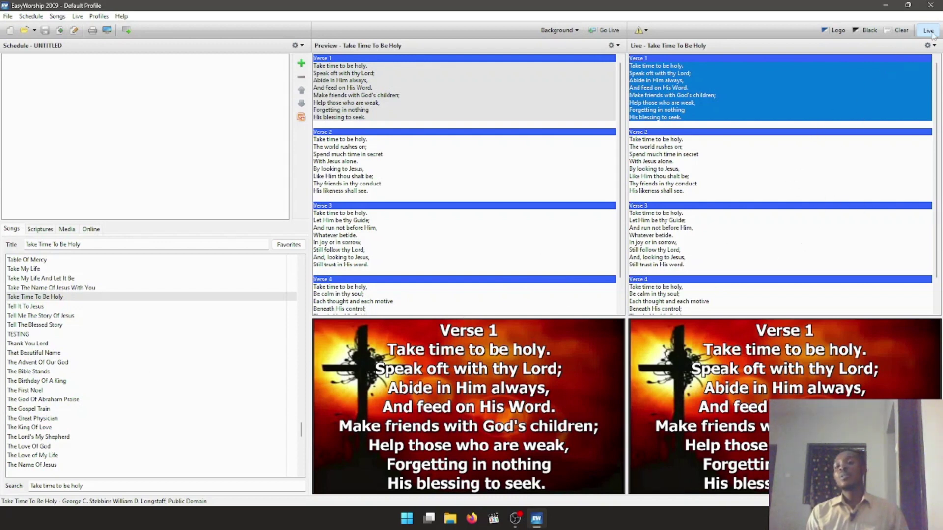
left_click(829, 33)
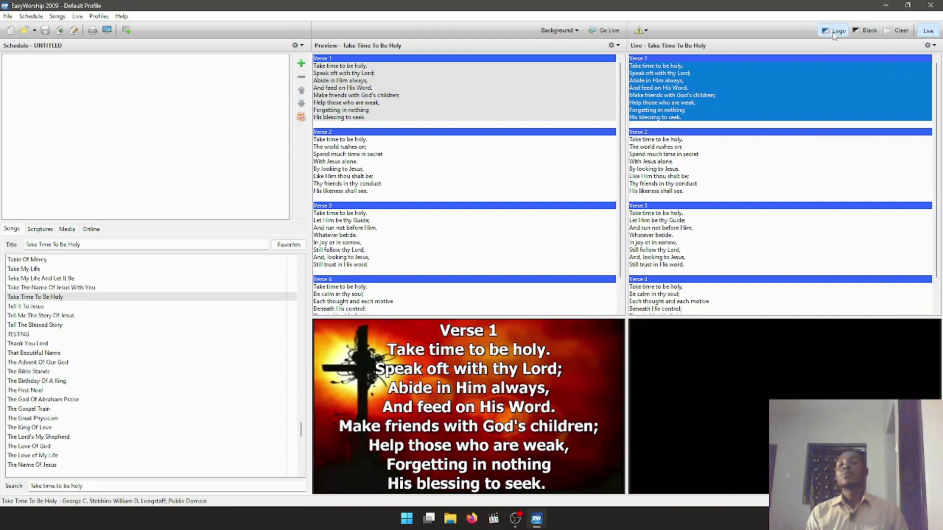
left_click(835, 33)
left_click(869, 31)
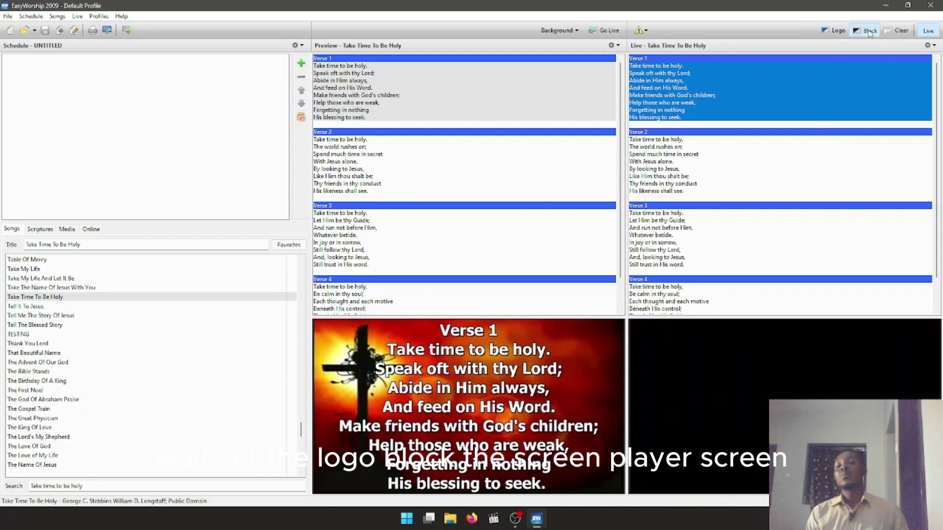
left_click(869, 31)
left_click(902, 31)
left_click(902, 31)
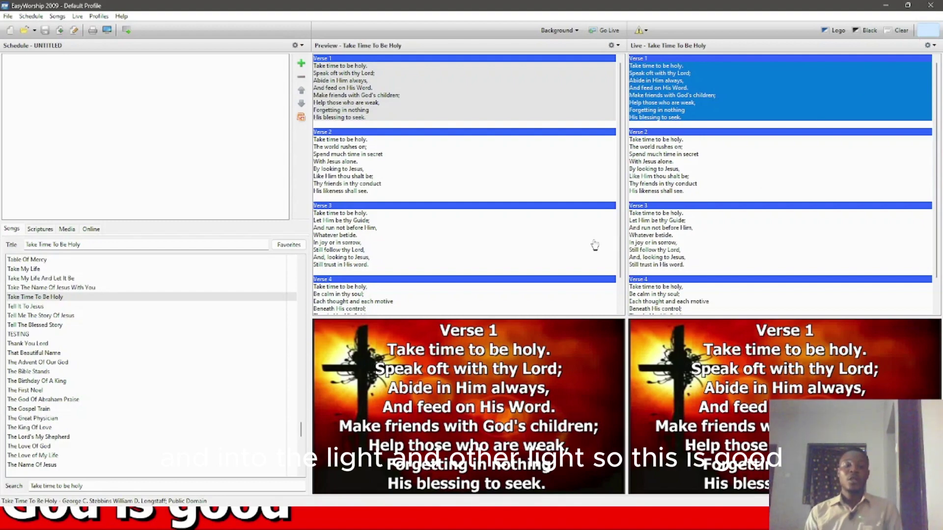
double_click(378, 6)
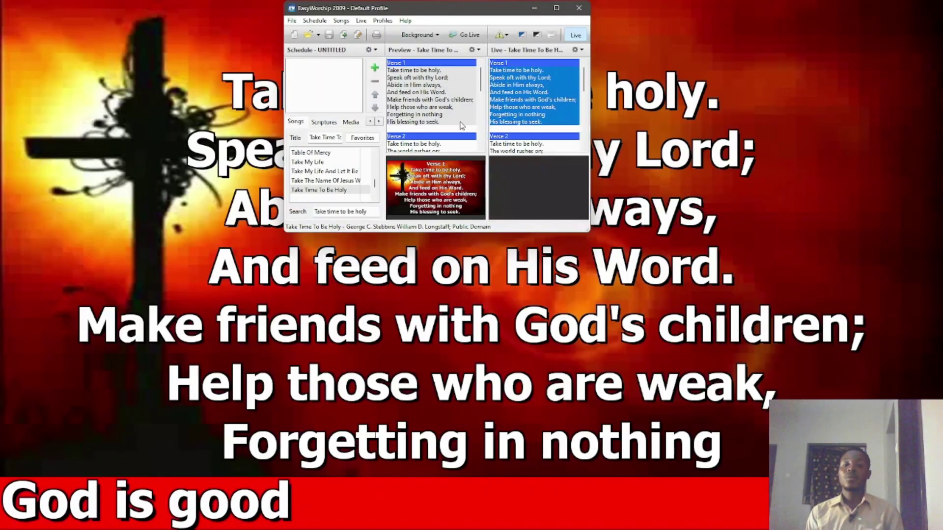
left_click_drag(438, 7, 469, 90)
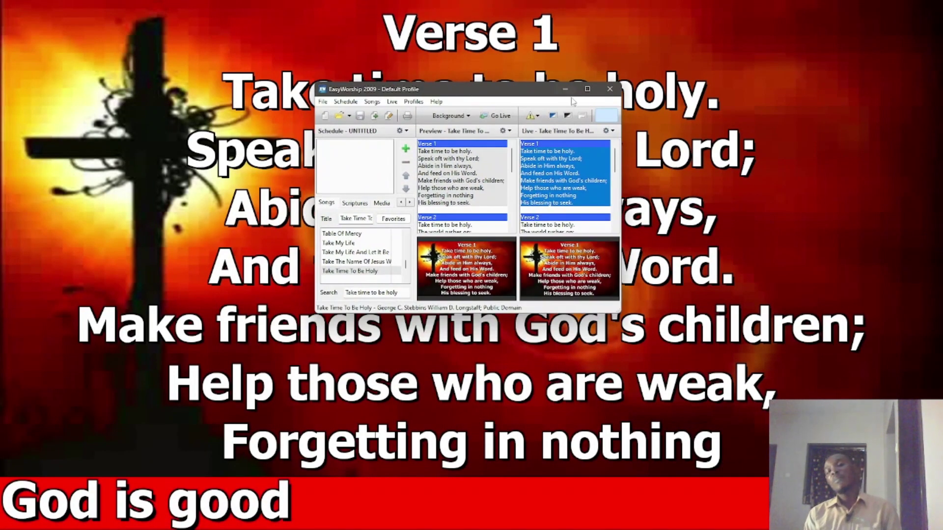
left_click(589, 90)
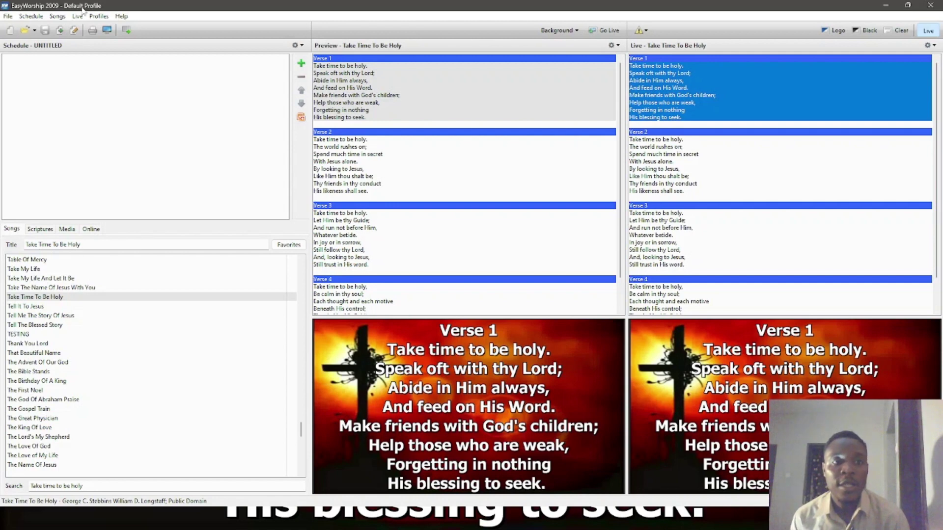
Create the song 'testin' with the line 'Testiny is fun' and send it live
left_click(60, 30)
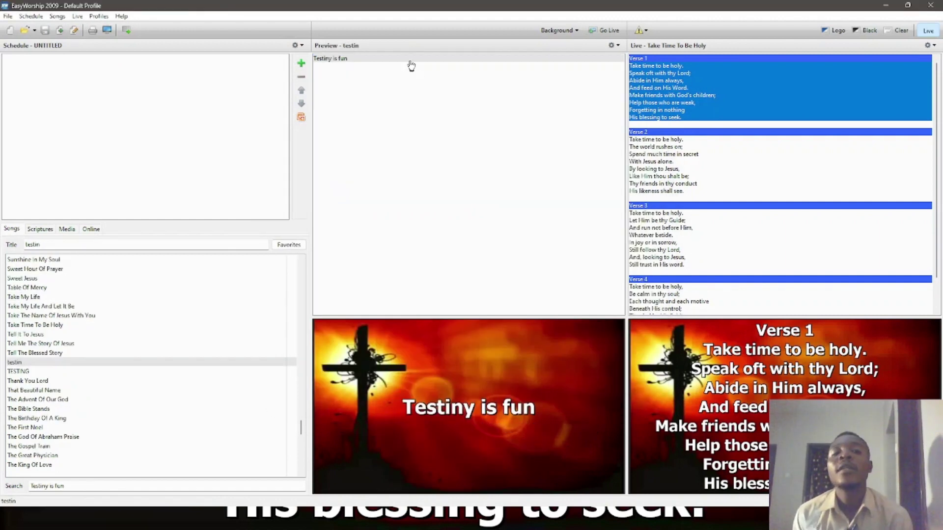
left_click(401, 58)
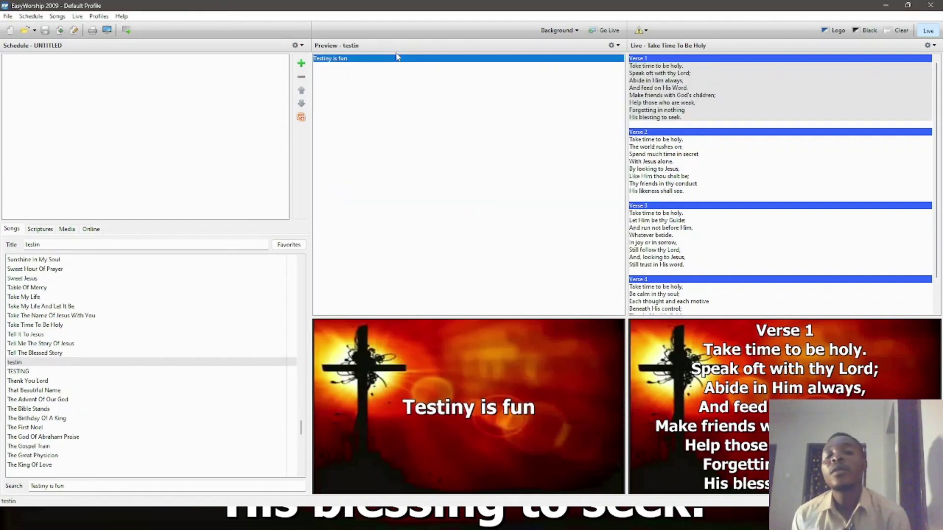
double_click(398, 59)
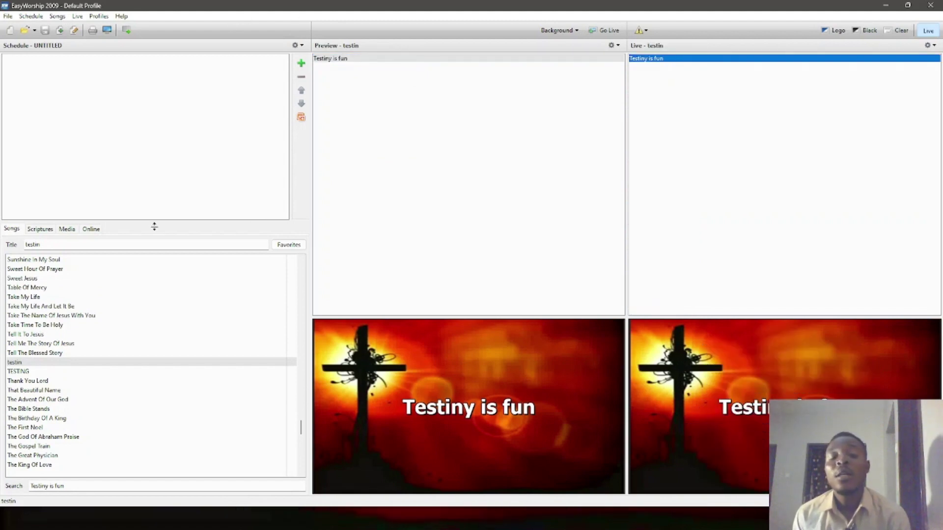
left_click(40, 229)
Preview Genesis 1:1, 1:5 and 1:8 in the Scriptures library
left_click(38, 260)
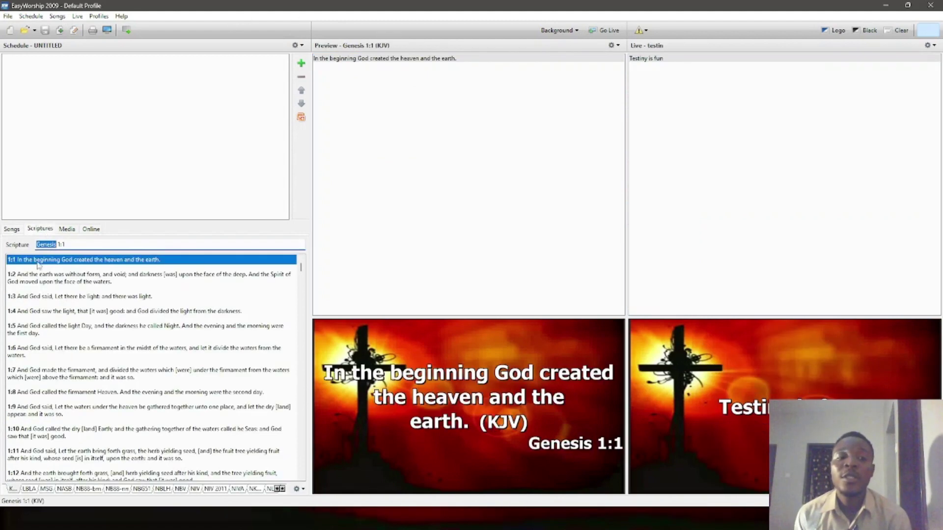
left_click(49, 333)
left_click(65, 393)
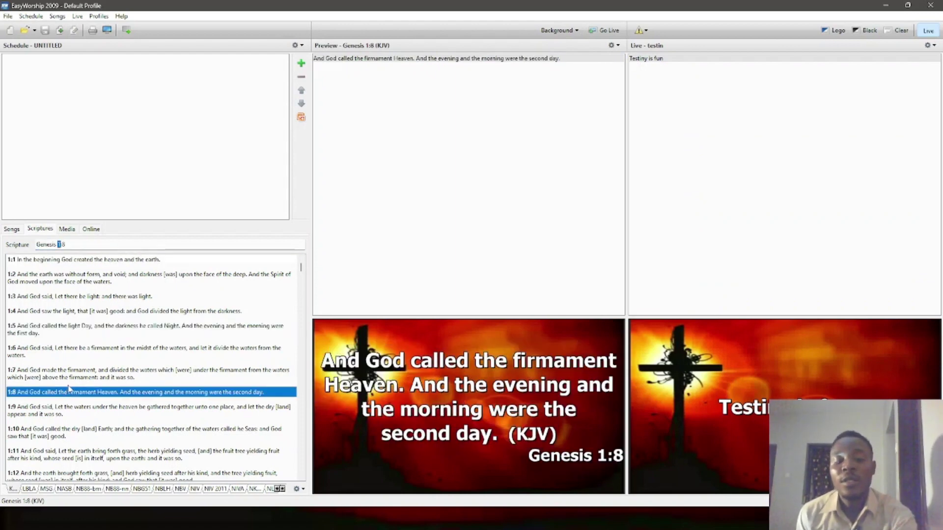
Jump to Exodus, preview Exodus 1:6, and send Exodus 1:11 (KJV) to the live output
type("ex")
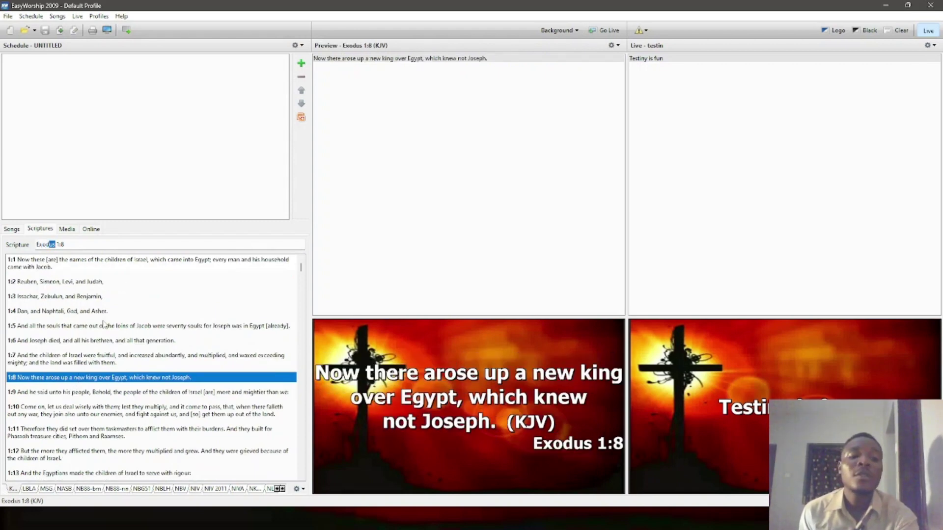
left_click(94, 339)
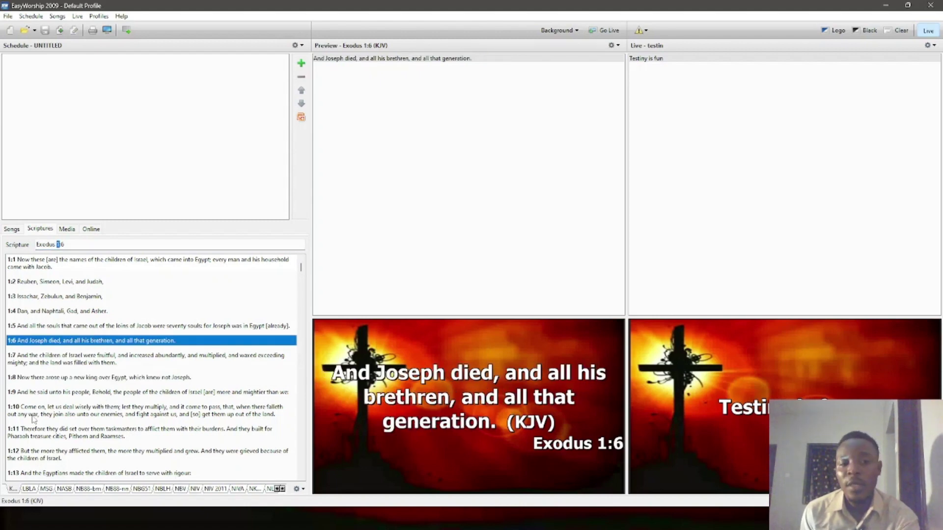
double_click(49, 437)
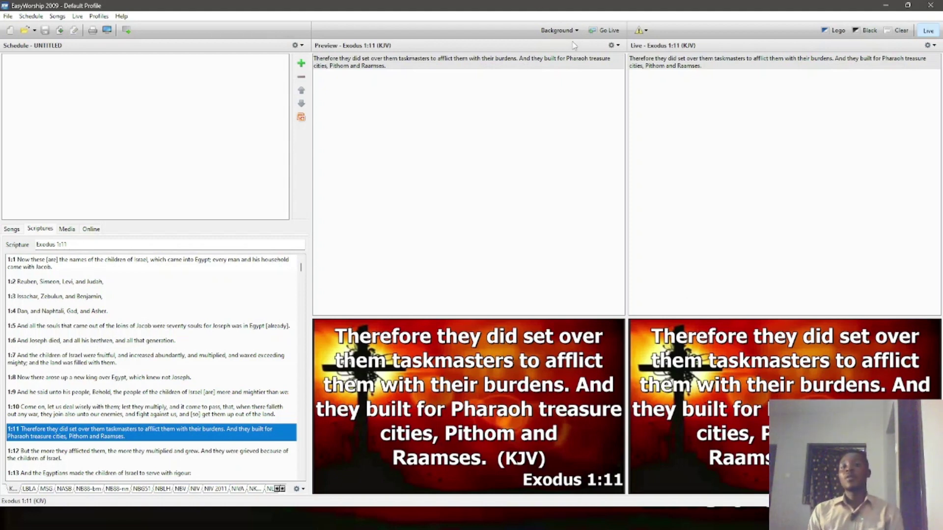
Show Exodus 1:11 live on the teal Welcome background, then select another Bible version
left_click(560, 31)
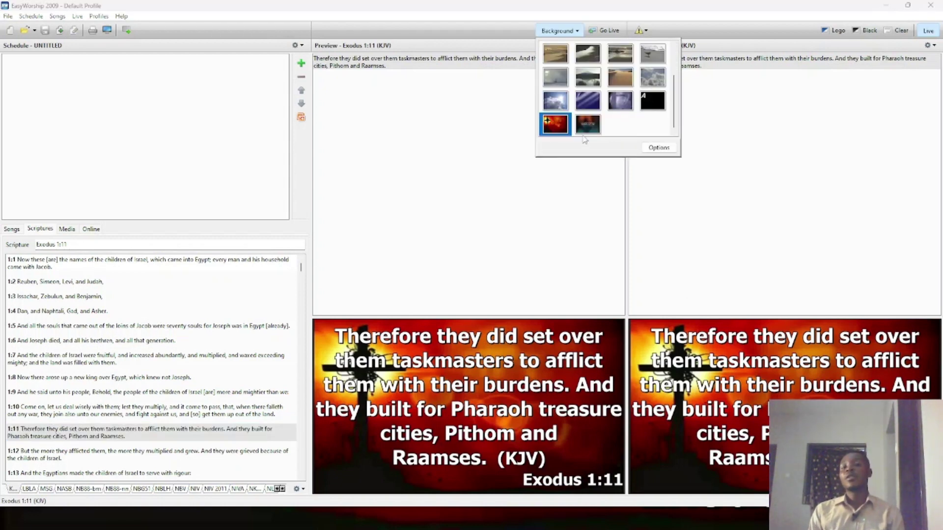
left_click(604, 30)
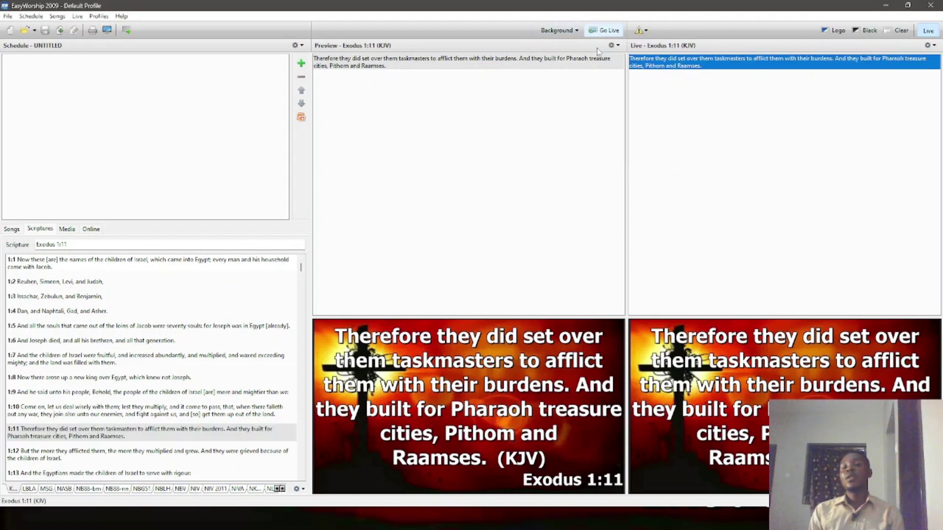
left_click(572, 30)
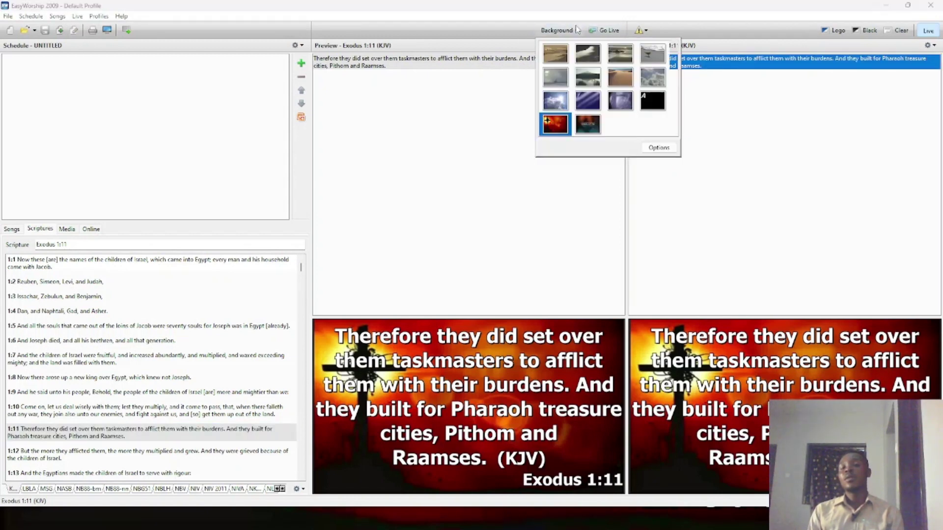
left_click(595, 126)
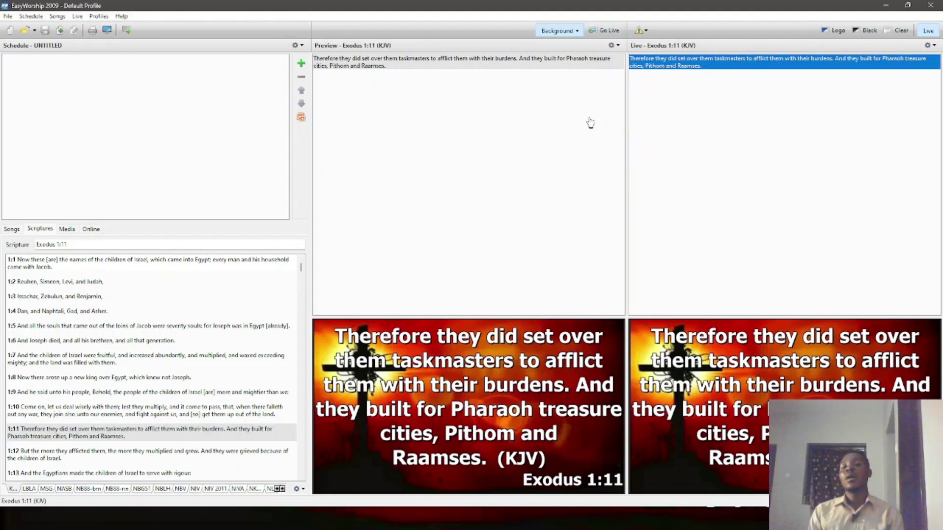
left_click(609, 30)
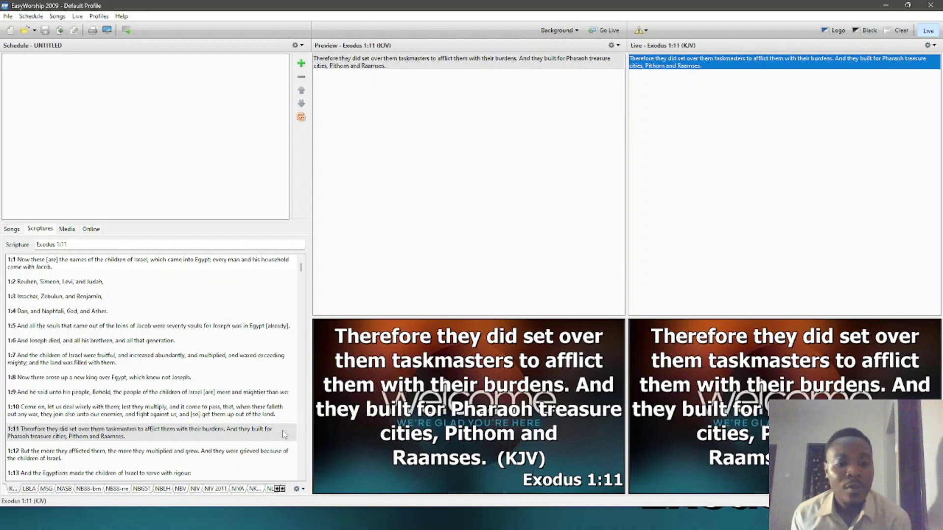
left_click(29, 489)
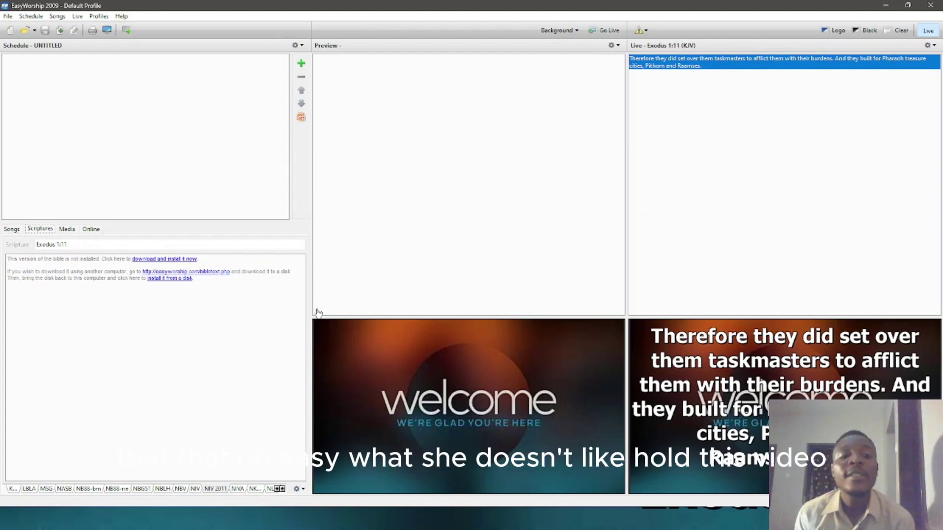
Go back to the Songs library with testin's 'Testiny is fun' slide previewed
left_click(11, 230)
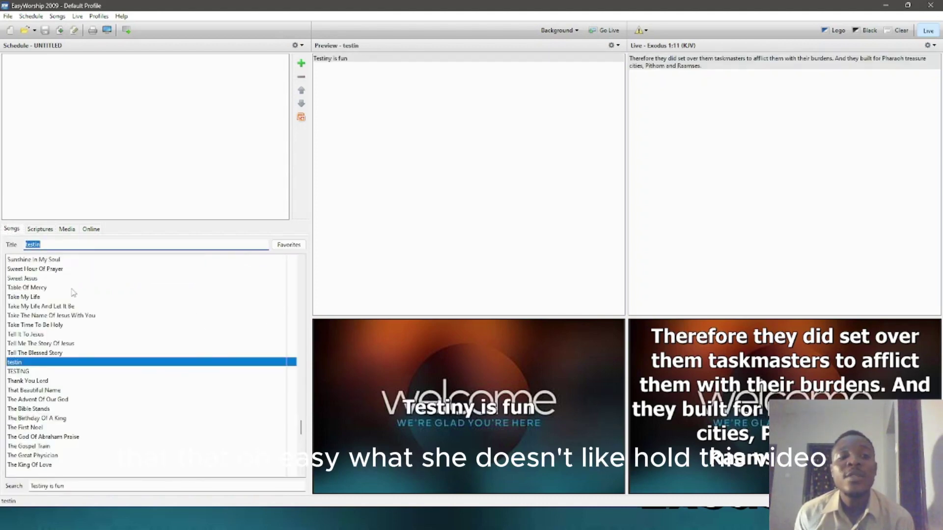